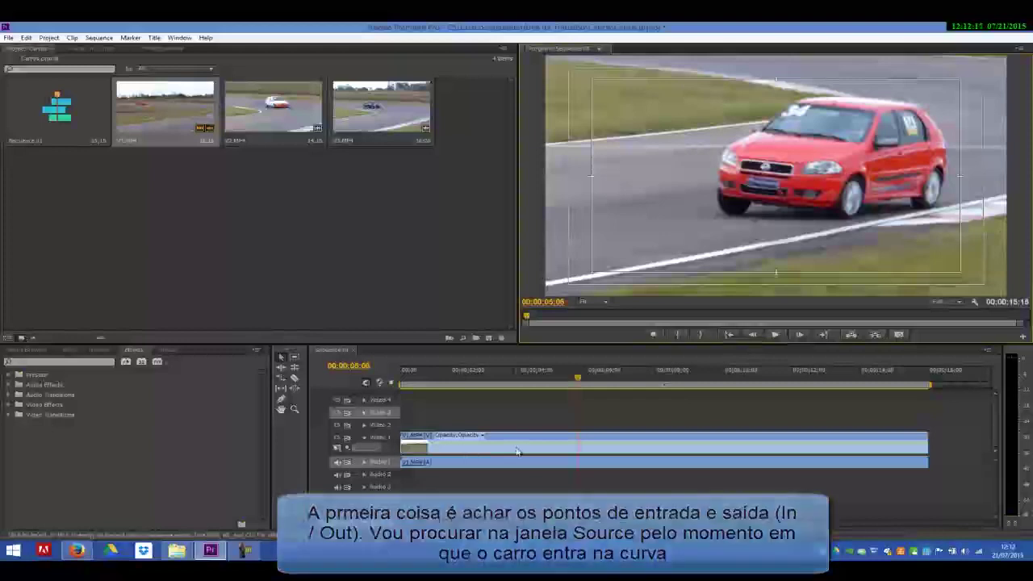
# Step: Open the V1.MP4 timeline clip for viewing and mark its in point where the red car enters the curve, about 1.5 seconds in
pyautogui.doubleClick(517, 450)
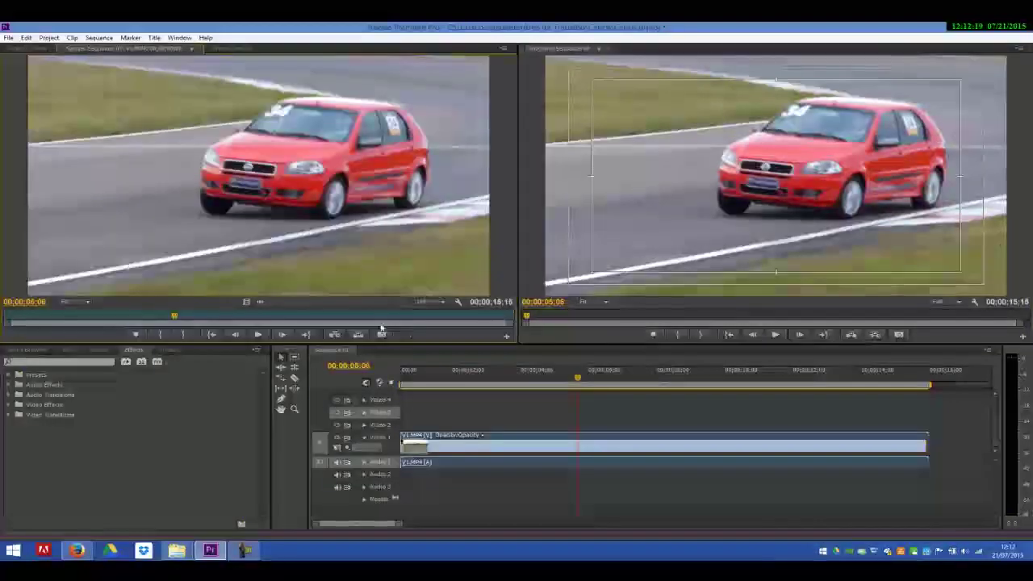
pyautogui.click(211, 334)
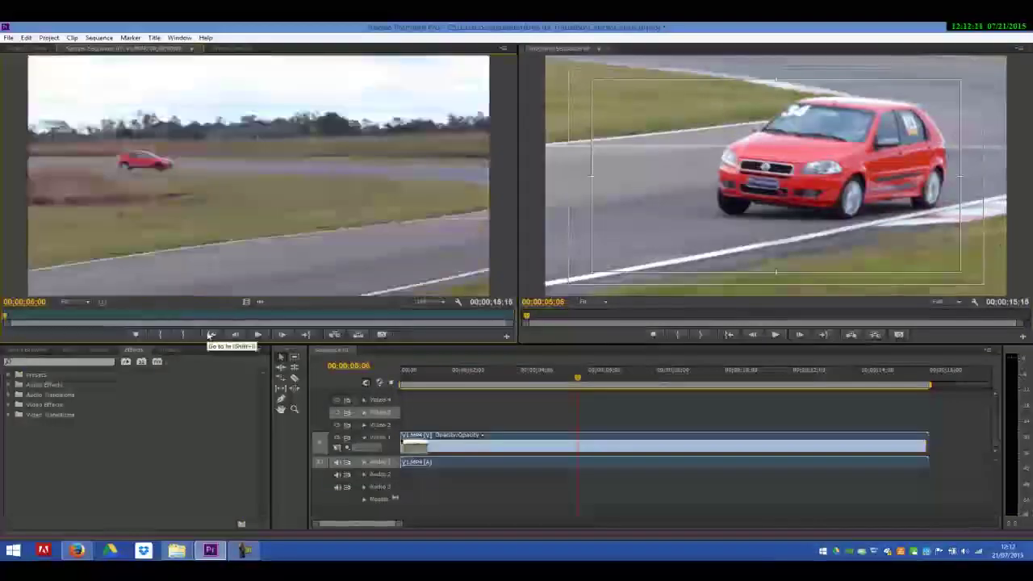
pyautogui.click(259, 334)
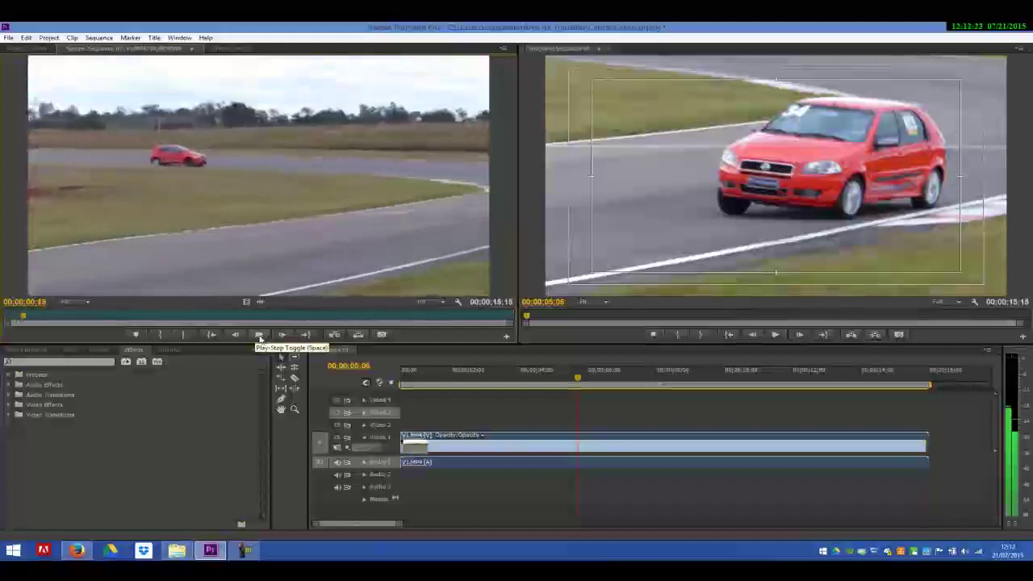
pyautogui.click(259, 334)
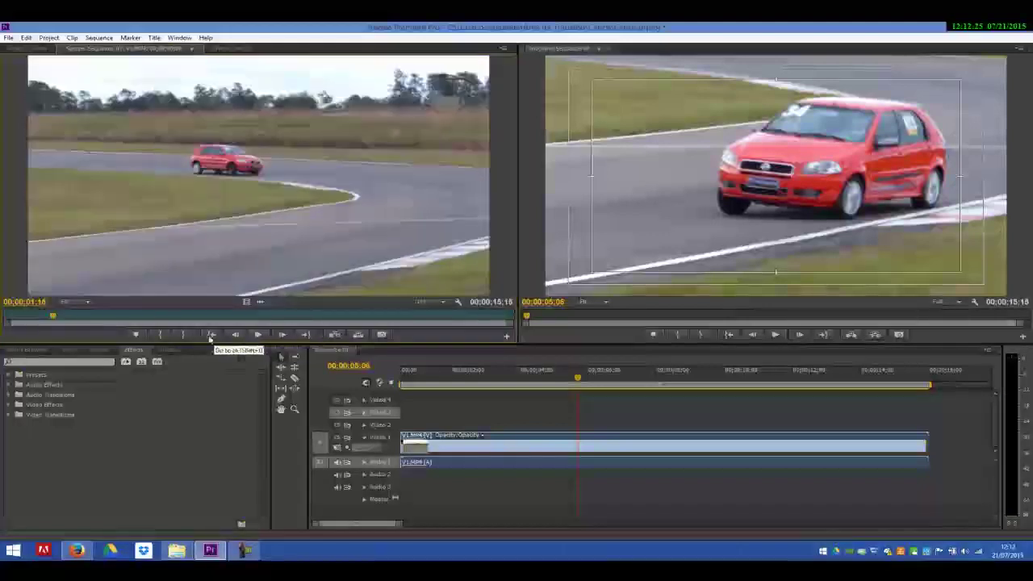
pyautogui.click(162, 336)
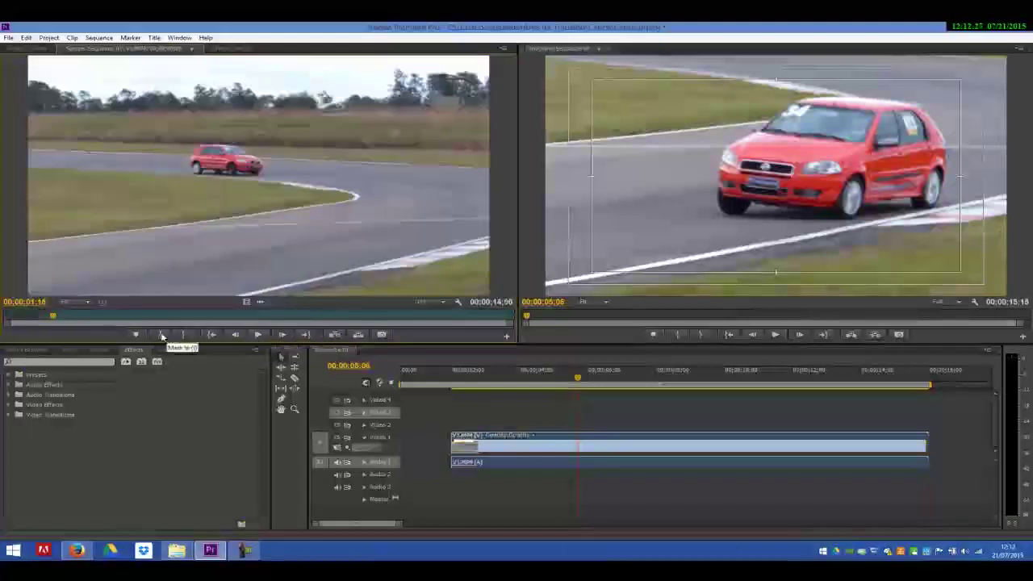
# Step: Mark the V1.MP4 clip's out point at 00;00;07;13 and move the shortened clip to the start of the sequence
pyautogui.click(258, 335)
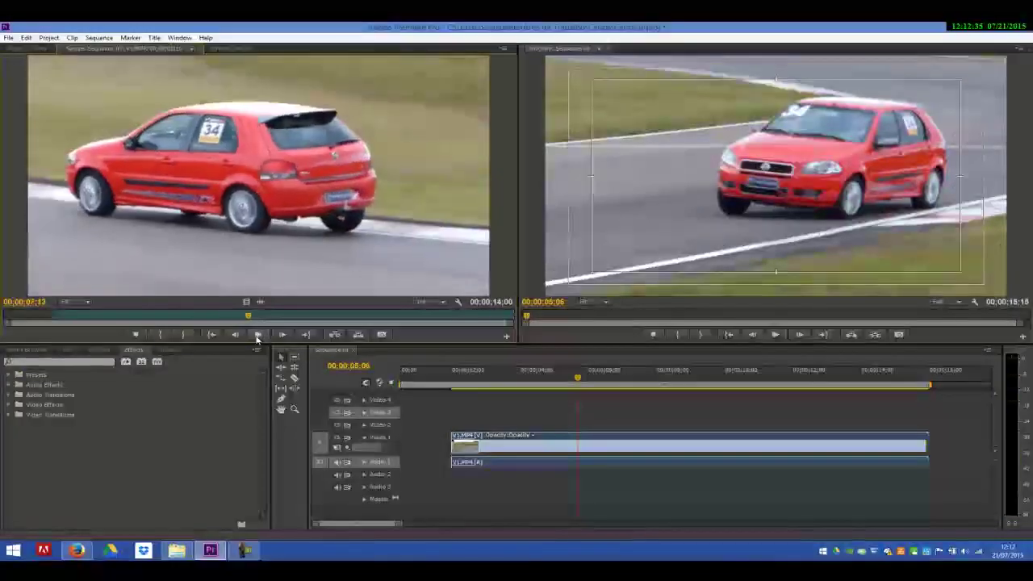
pyautogui.click(182, 335)
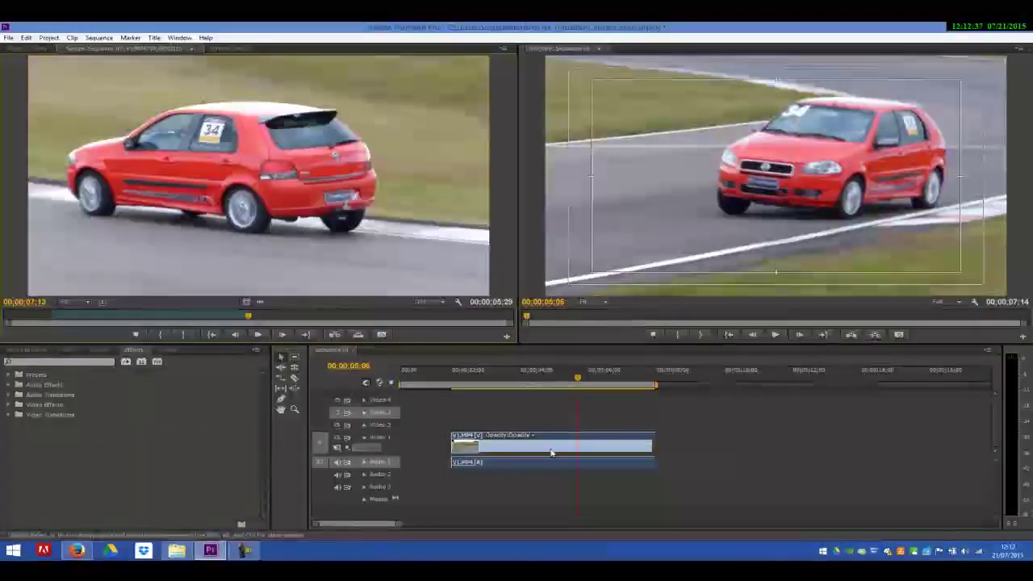
pyautogui.moveTo(555, 436); pyautogui.dragTo(503, 437)
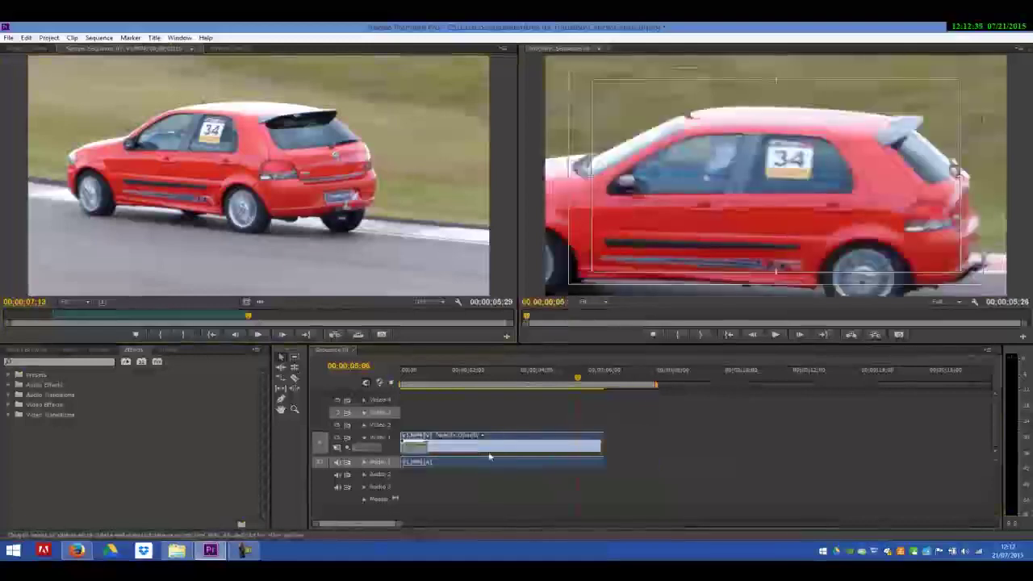
# Step: Place V2.MP4 on Video 2 at the sequence start and mark its out point at about 00;00;04;26
pyautogui.click(35, 50)
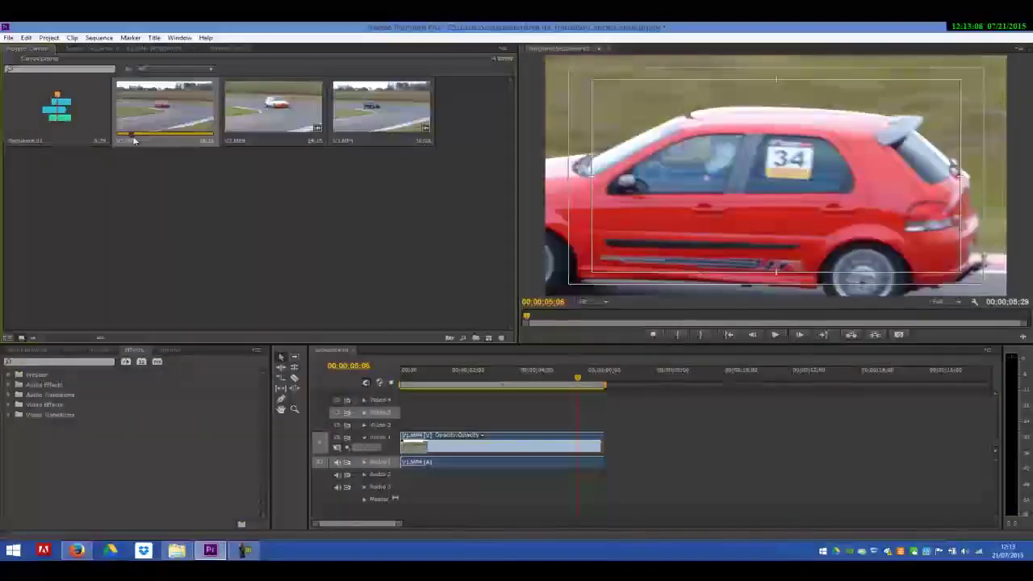
pyautogui.moveTo(230, 109); pyautogui.dragTo(408, 424)
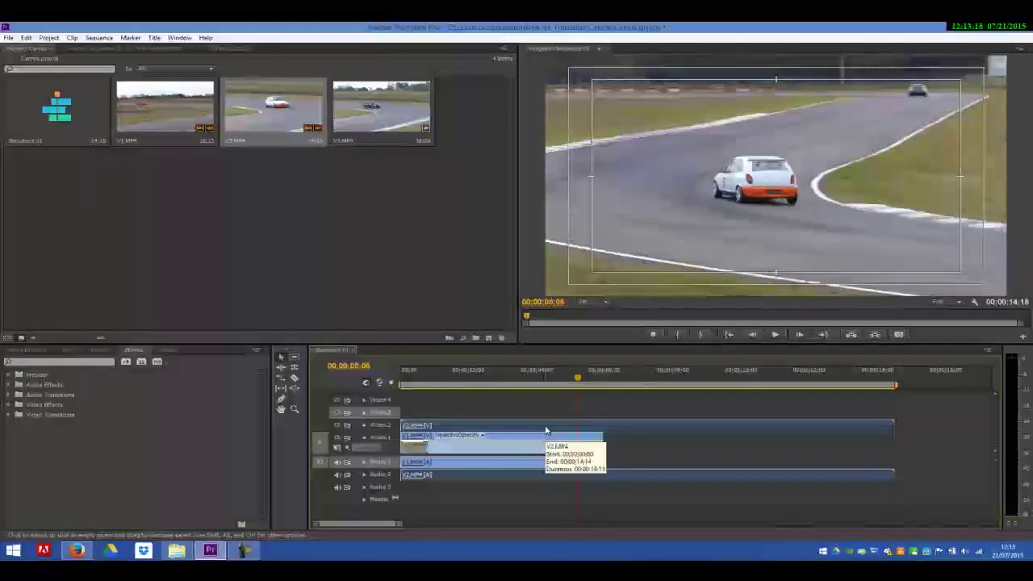
pyautogui.doubleClick(546, 431)
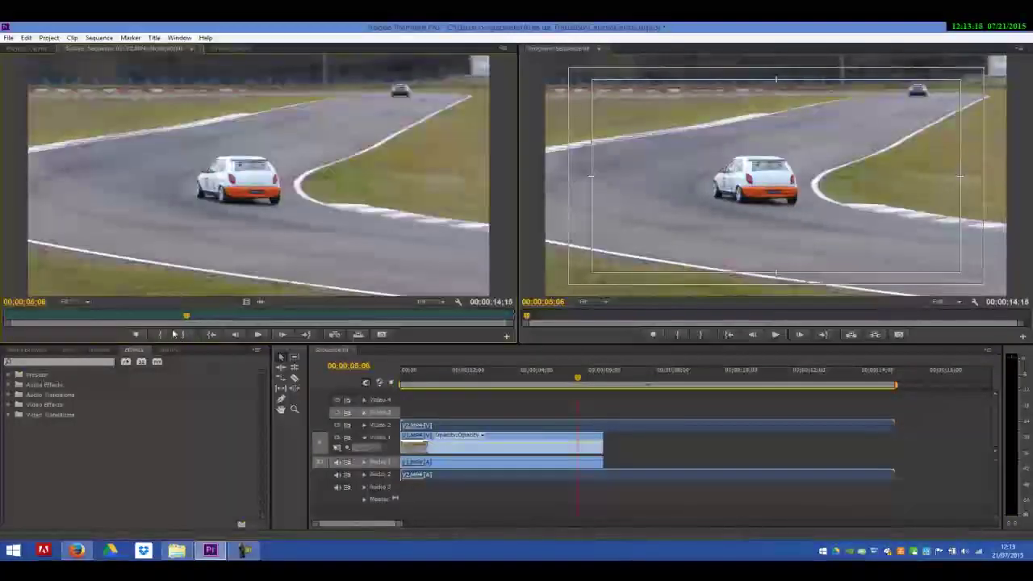
pyautogui.click(211, 333)
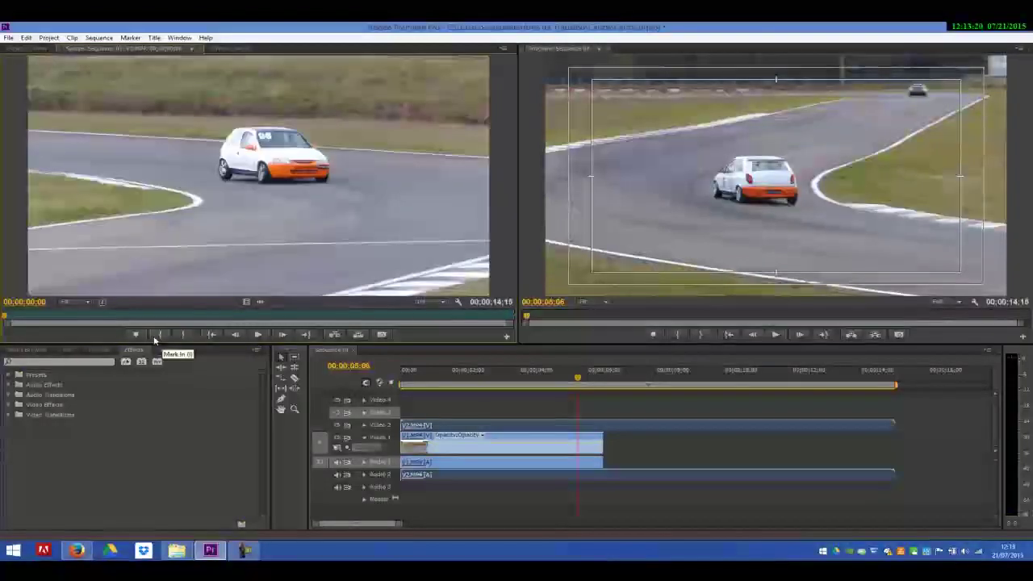
pyautogui.click(258, 335)
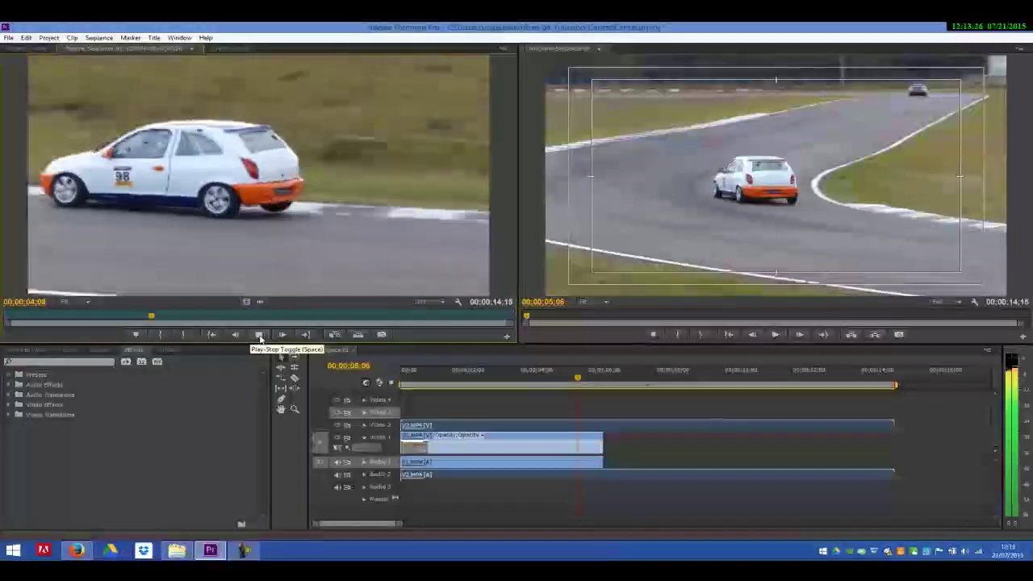
pyautogui.click(184, 335)
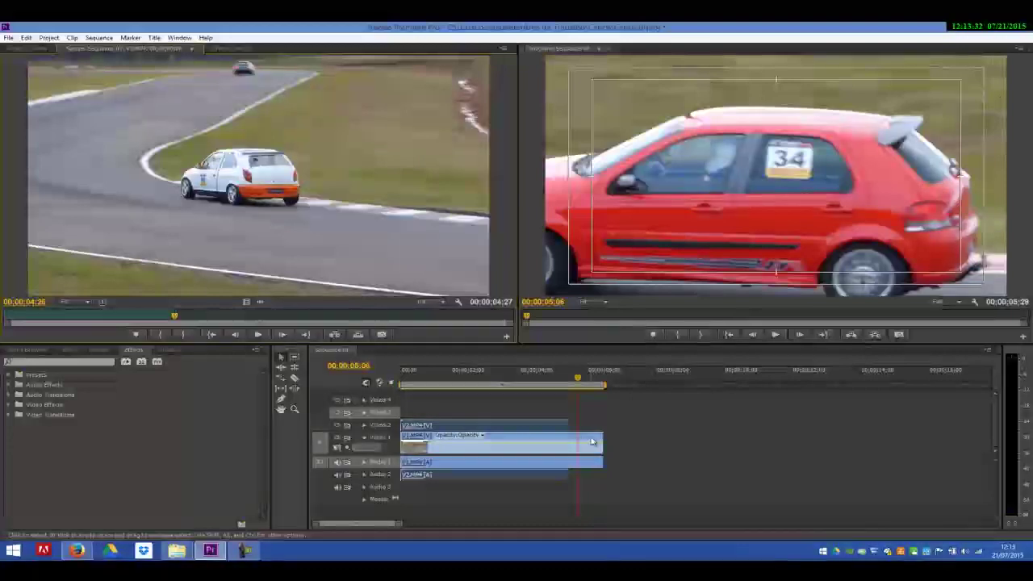
# Step: Trim the end of the V1.MP4 clip to match the V2.MP4 clip and return the playhead to the sequence start
pyautogui.moveTo(598, 434); pyautogui.dragTo(567, 436)
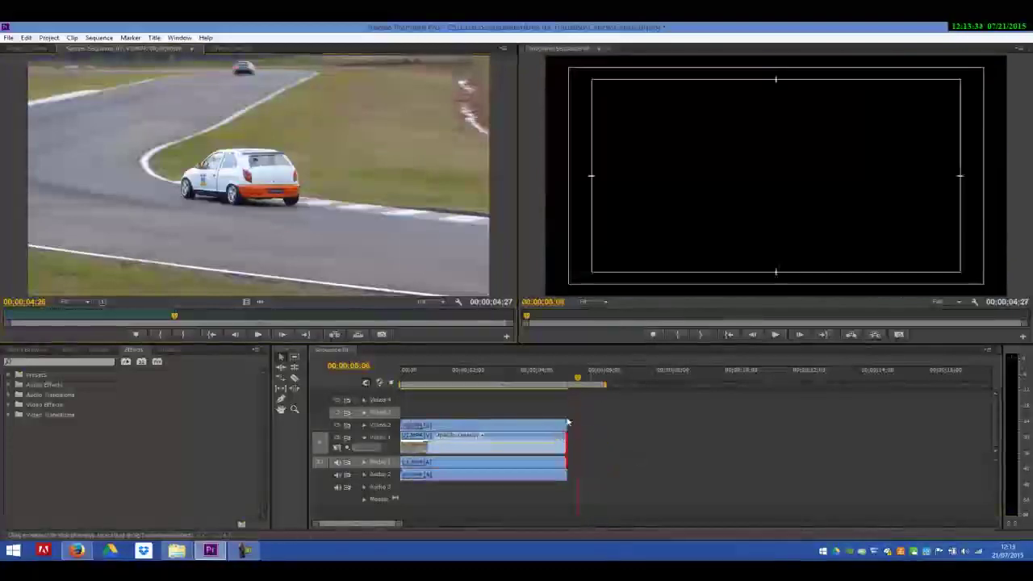
pyautogui.moveTo(578, 379); pyautogui.dragTo(564, 379)
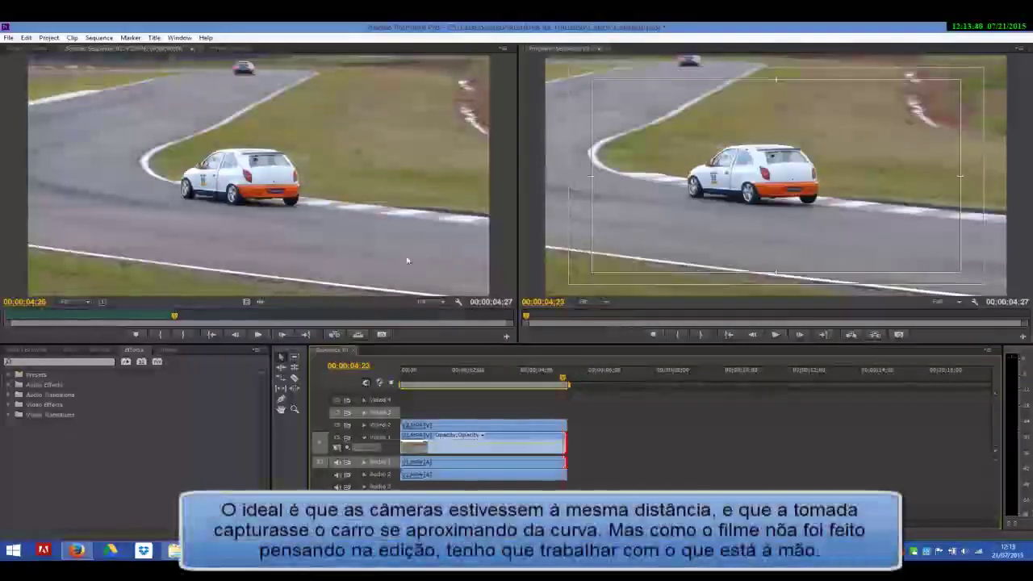
pyautogui.moveTo(558, 378); pyautogui.dragTo(401, 379)
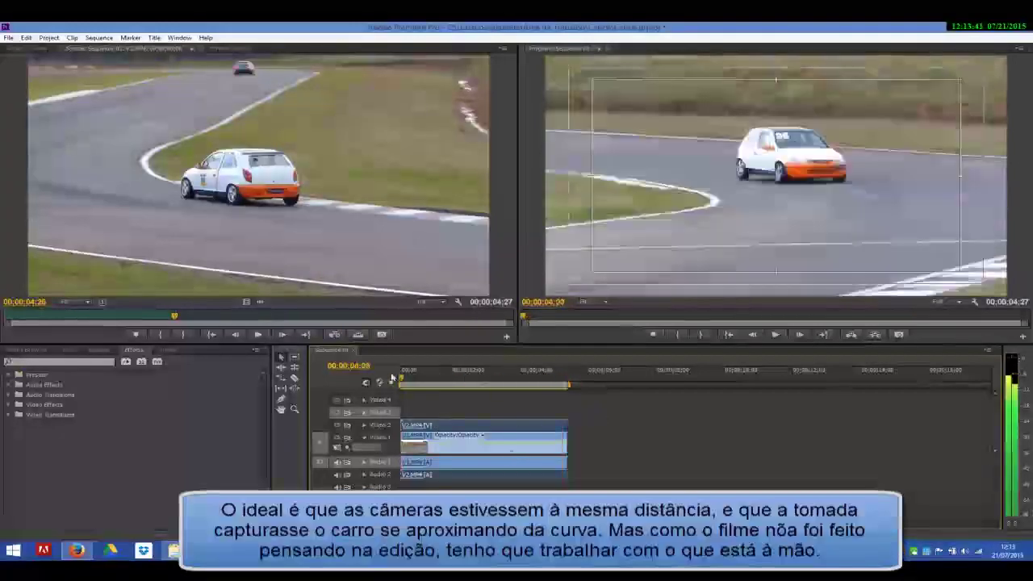
# Step: Hide track Video 2 and shift the V1.MP4 clip left to a horizontal Motion position of about 211
pyautogui.click(337, 425)
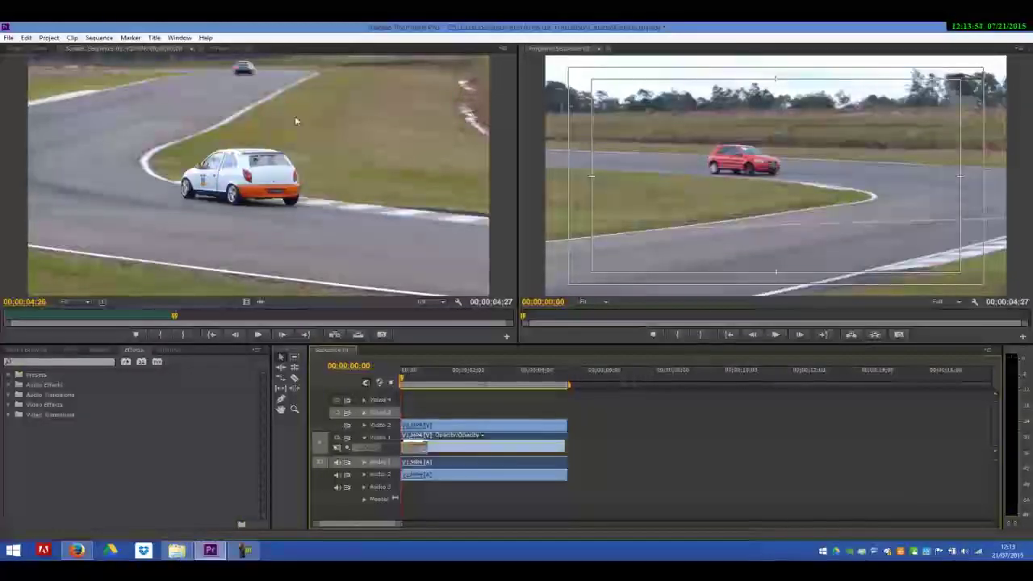
pyautogui.click(230, 51)
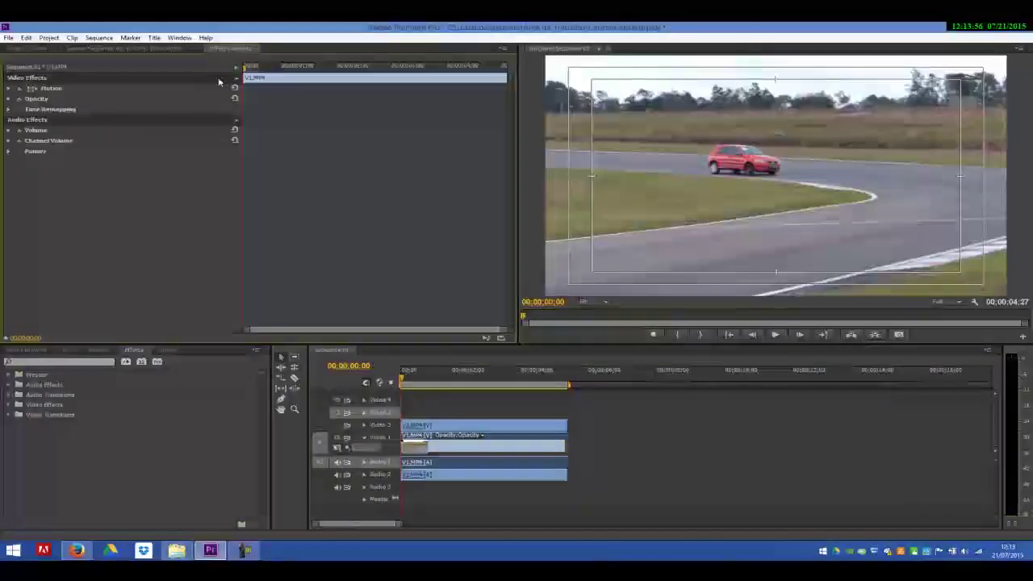
pyautogui.click(14, 90)
pyautogui.moveTo(130, 101); pyautogui.dragTo(18, 91)
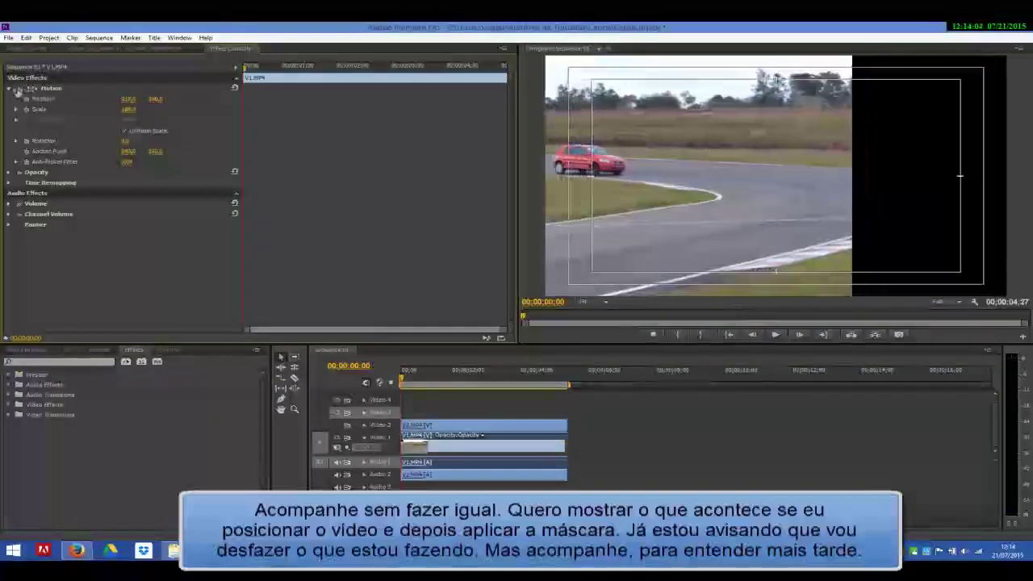
# Step: Play the sequence to check the framing of the shifted red car, and make track Video 2 visible again
pyautogui.click(774, 337)
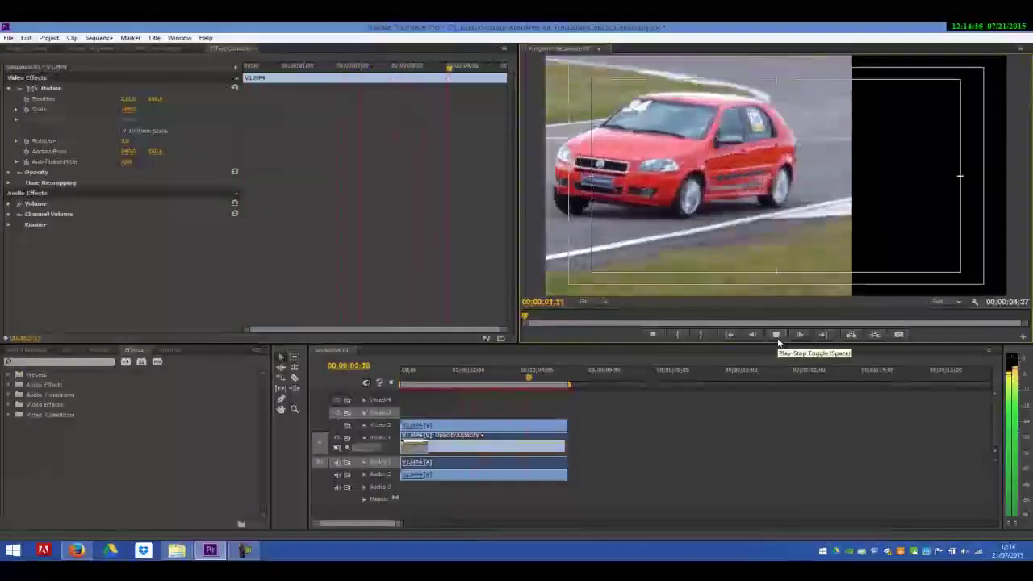
pyautogui.click(777, 337)
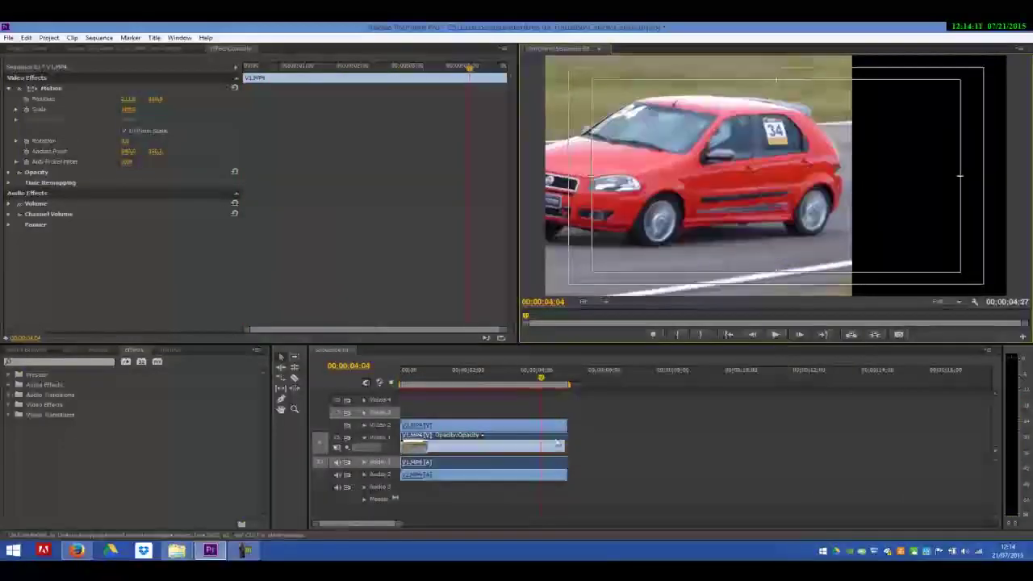
pyautogui.click(338, 426)
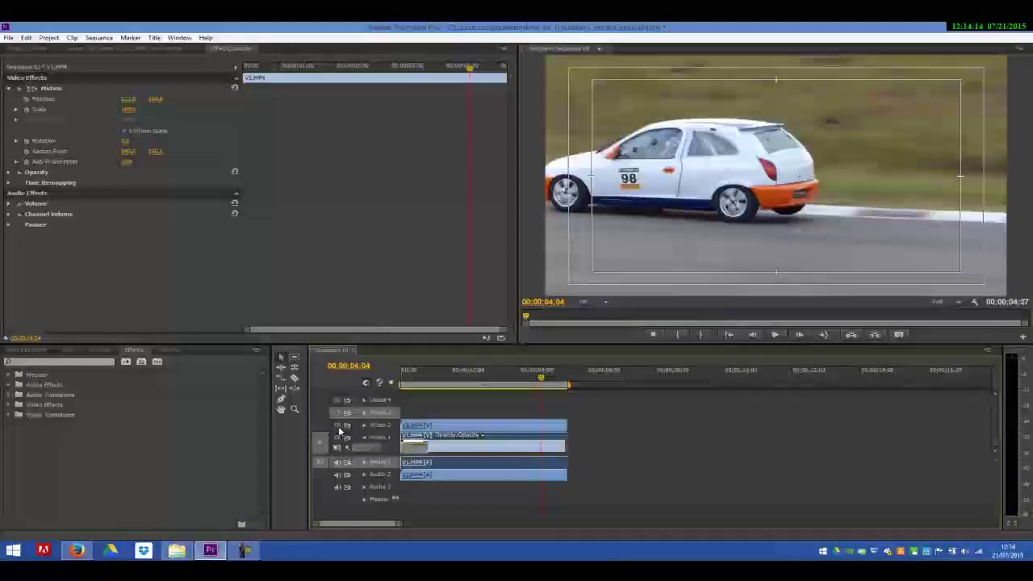
# Step: Extend the sequence's marked range to the end of both clips and return the playhead to its in point
pyautogui.click(728, 336)
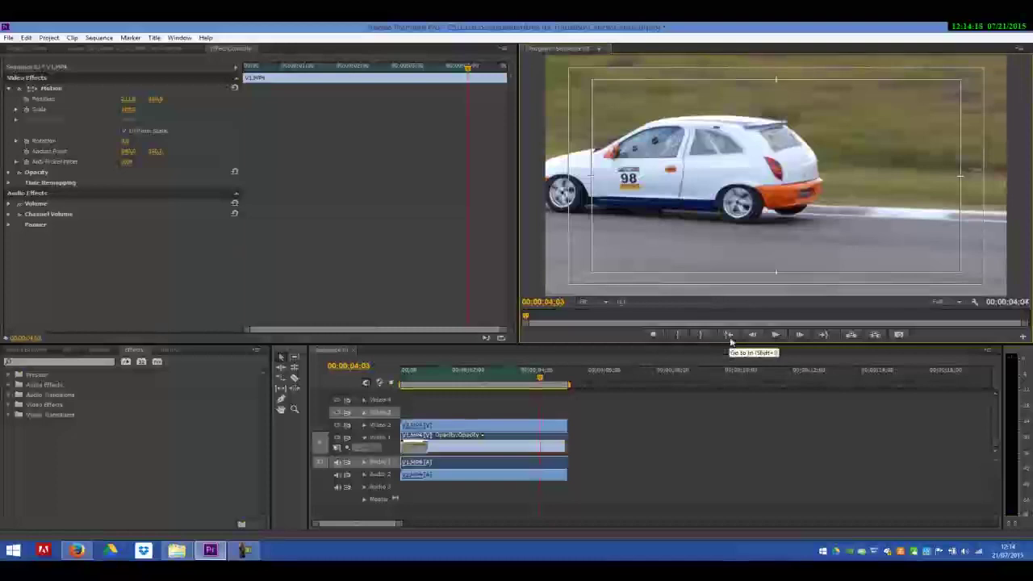
pyautogui.click(728, 336)
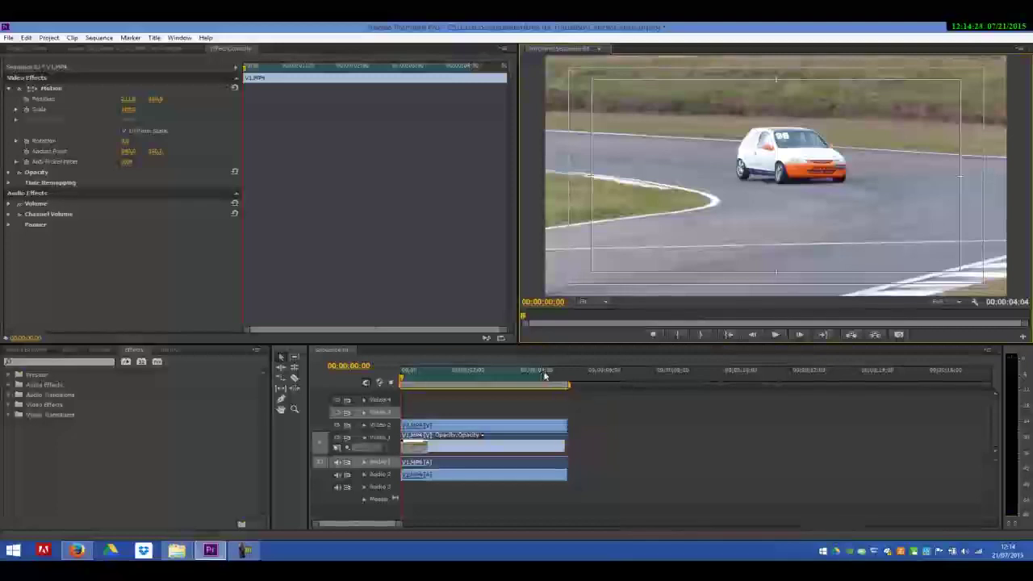
pyautogui.moveTo(543, 371); pyautogui.dragTo(568, 371)
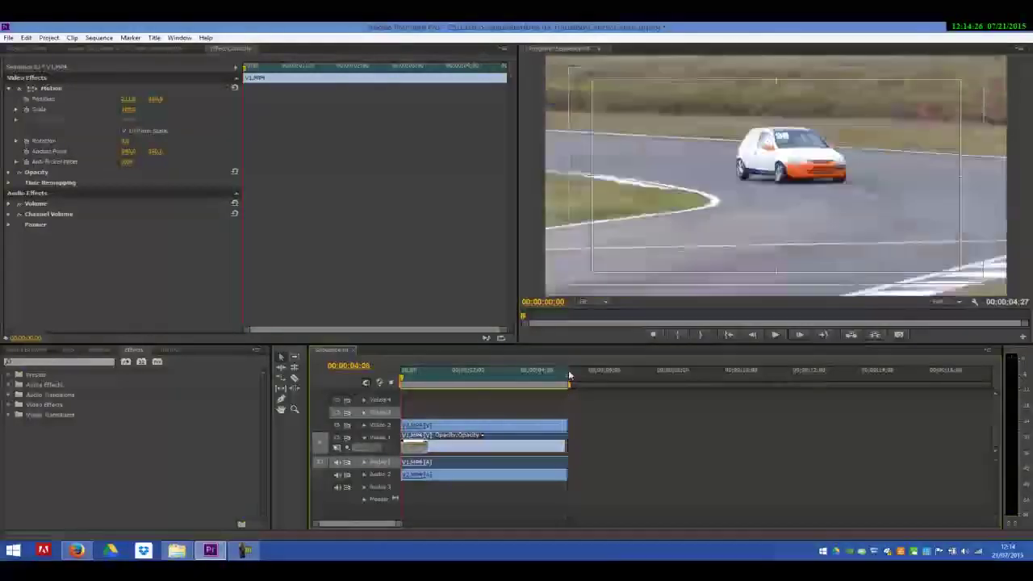
pyautogui.click(730, 337)
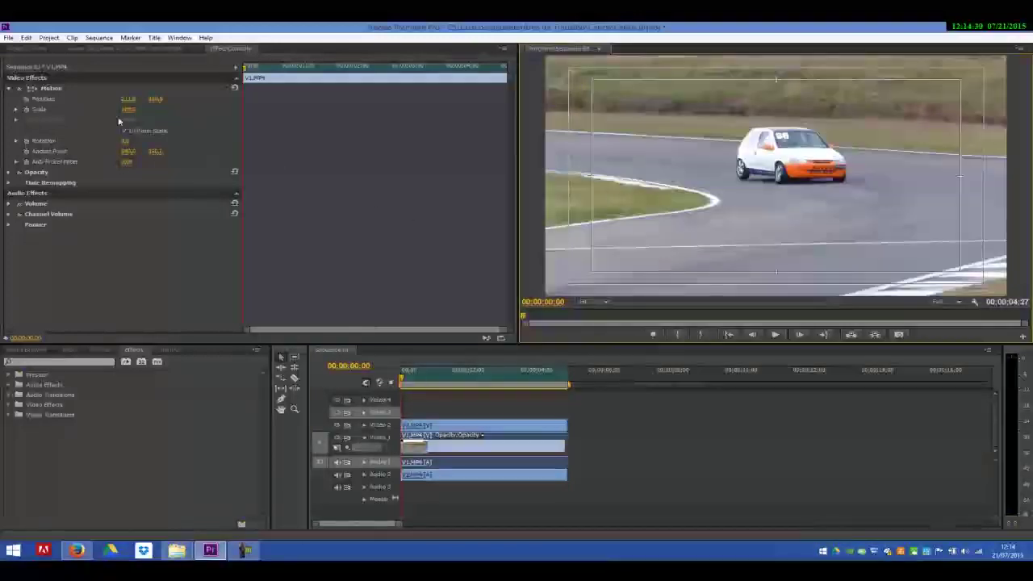
# Step: Move the V1.MP4 clip slightly back right, shift V2.MP4 right to a horizontal position of about 790, and preview both cars
pyautogui.click(131, 99)
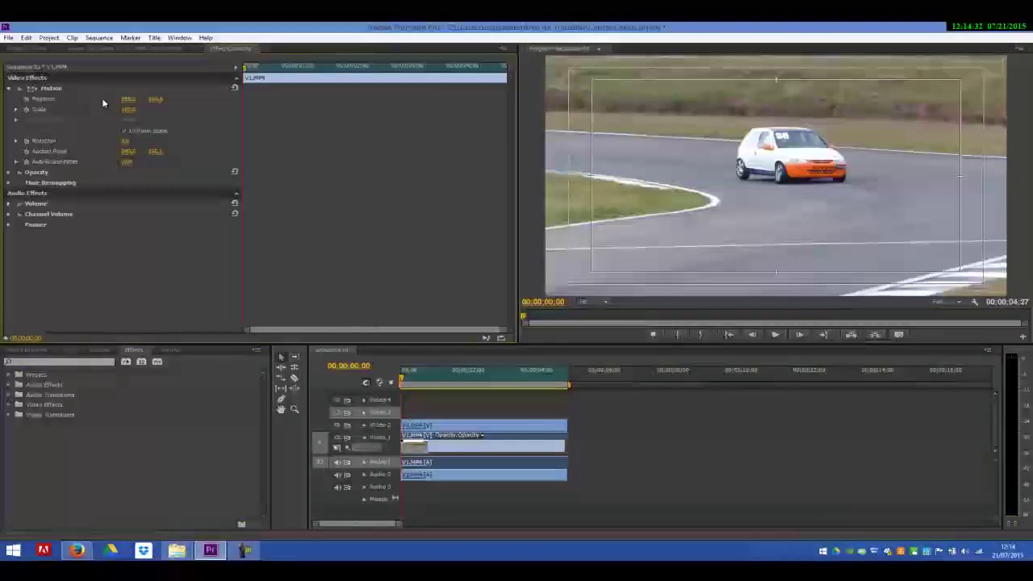
pyautogui.click(455, 424)
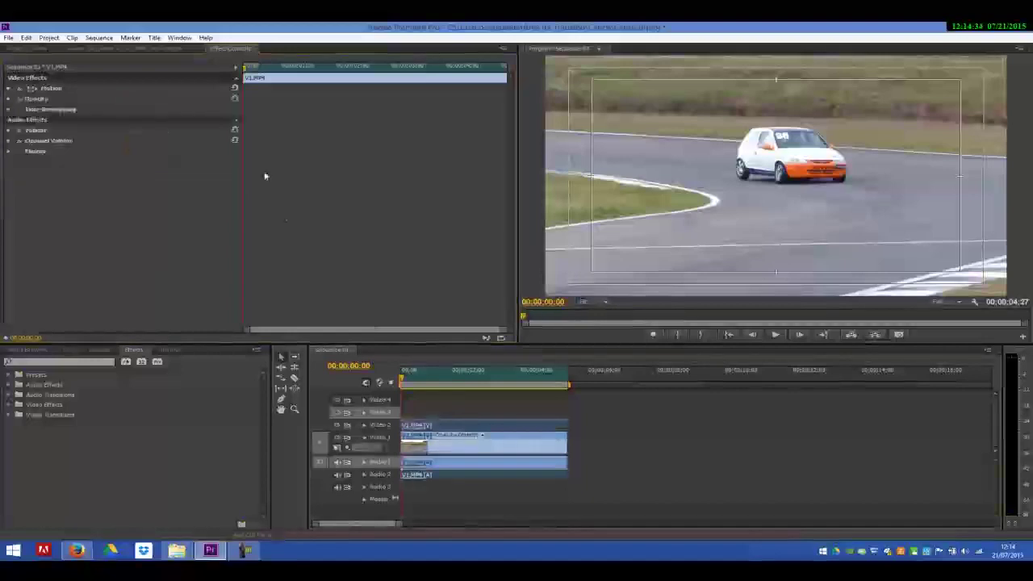
pyautogui.click(9, 88)
pyautogui.moveTo(124, 98); pyautogui.dragTo(206, 98)
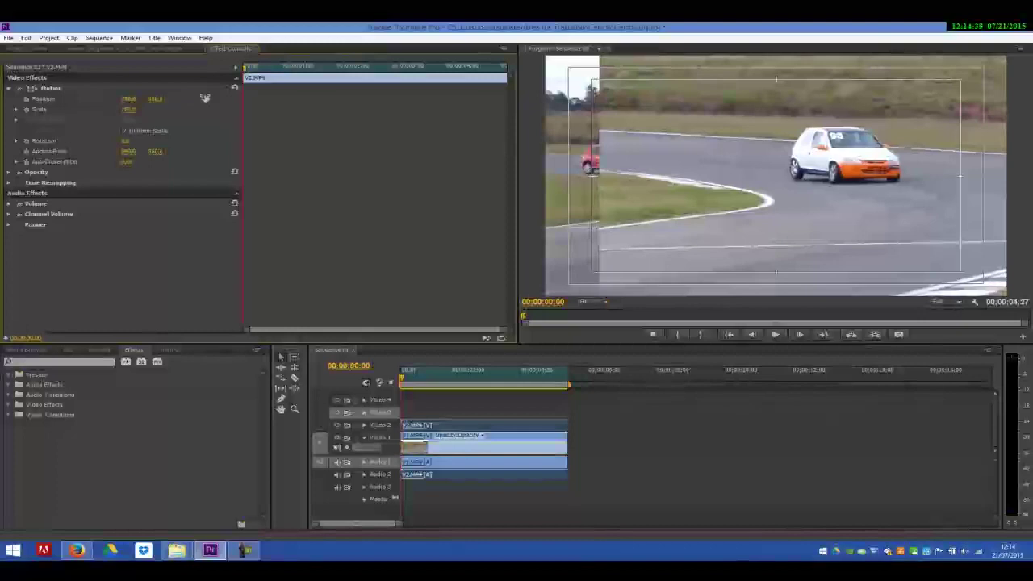
pyautogui.click(771, 334)
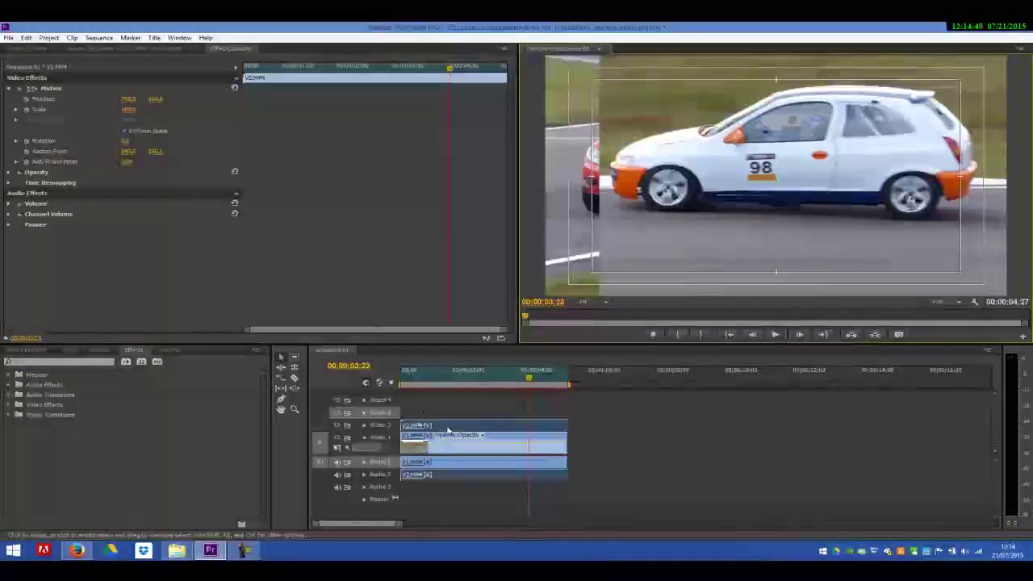
# Step: Return to the project's media items and save the project
pyautogui.click(24, 50)
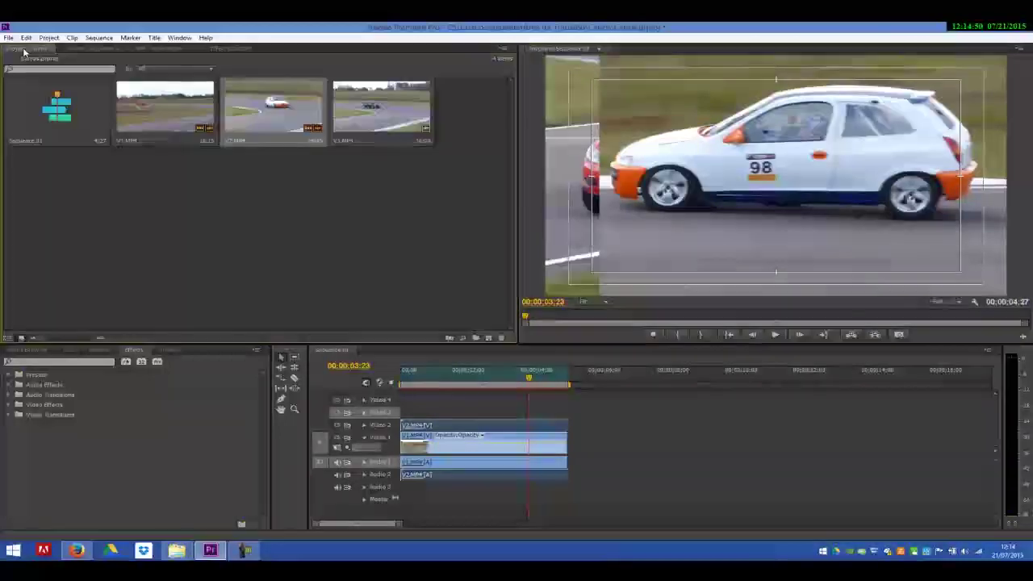
pyautogui.click(101, 216)
pyautogui.click(8, 37)
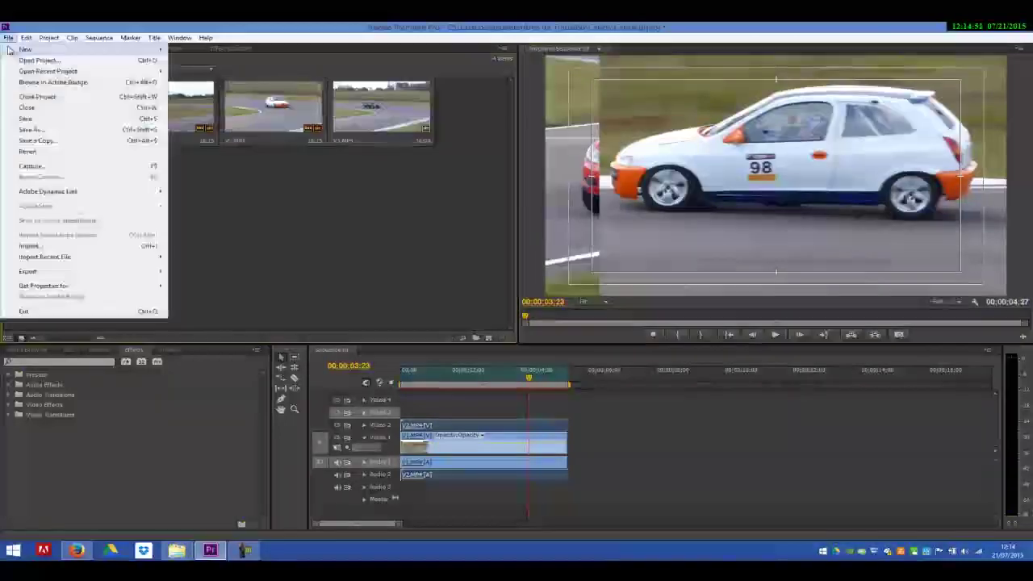
pyautogui.click(33, 115)
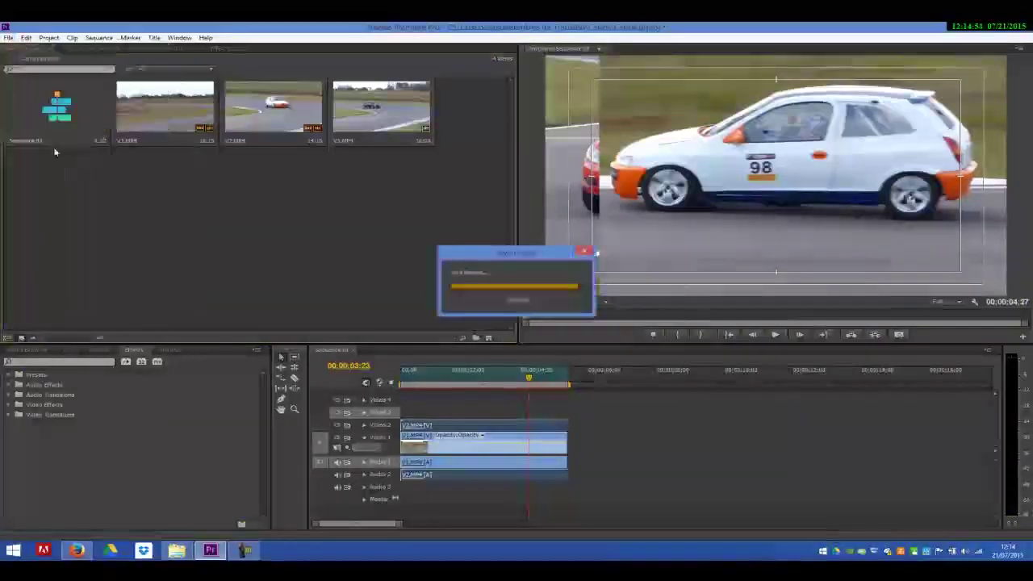
# Step: Create a new title named Máscara in the project, keeping the default video settings
pyautogui.rightClick(107, 215)
pyautogui.moveTo(133, 248)
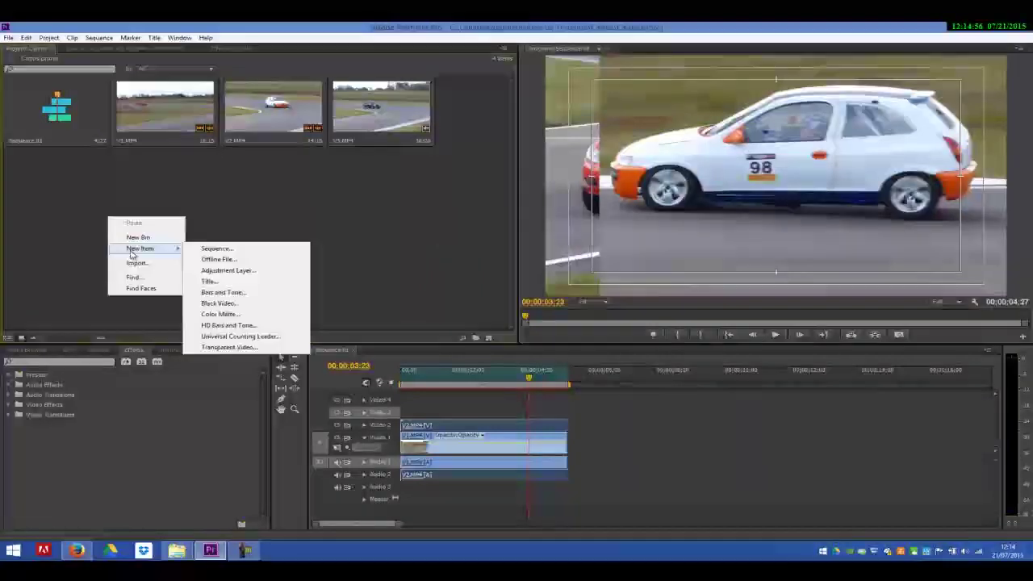
pyautogui.click(224, 284)
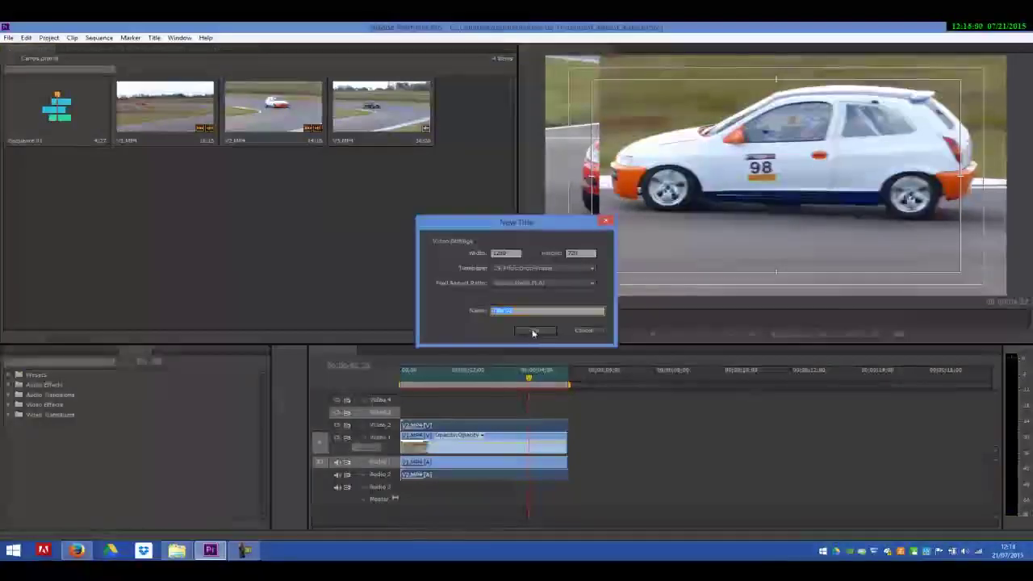
pyautogui.write('Webcam')
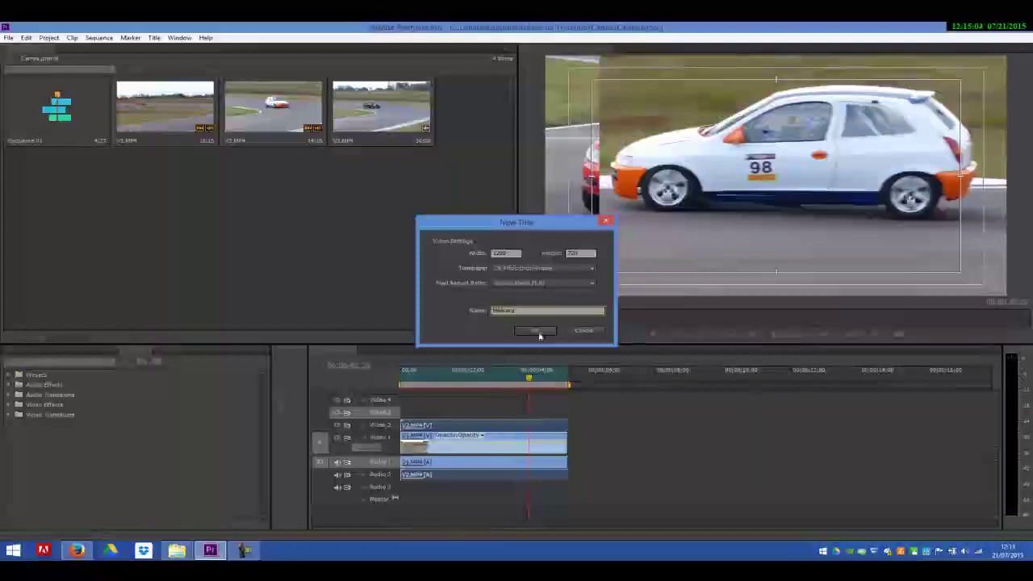
pyautogui.click(533, 332)
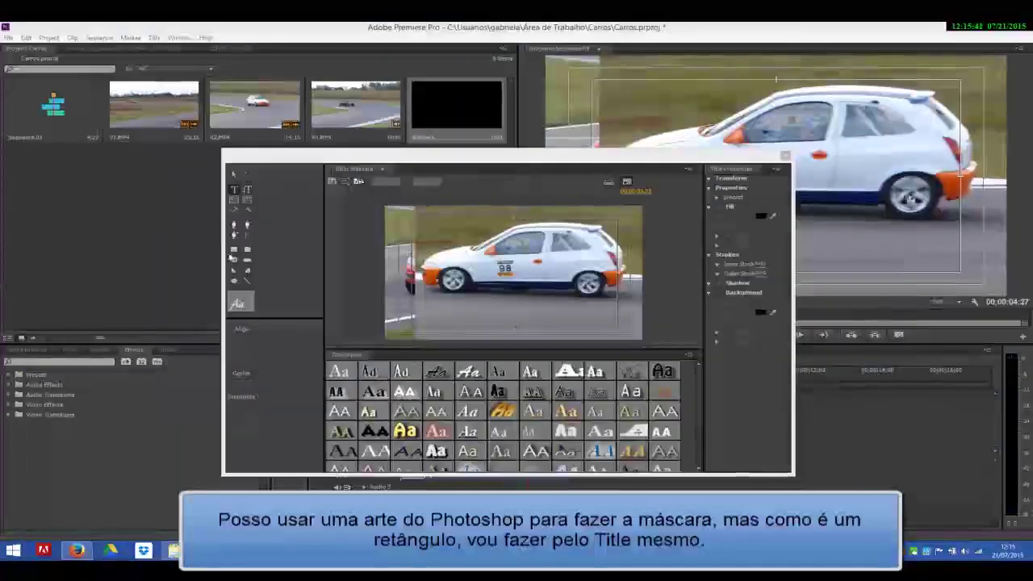
# Step: Draw a filled rectangle covering the right half of the Máscara title's frame, and close the title editor
pyautogui.click(234, 251)
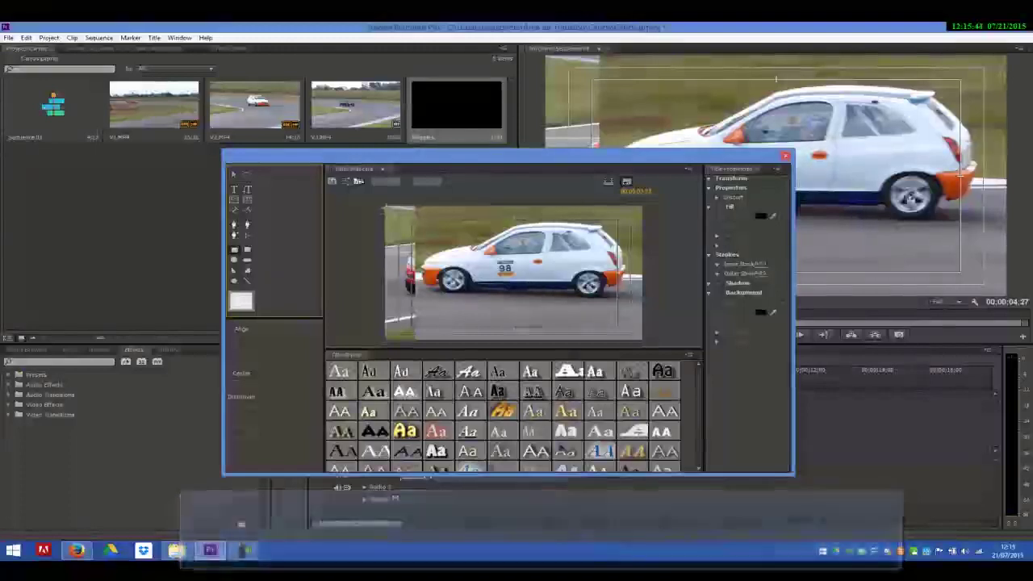
pyautogui.moveTo(650, 340); pyautogui.dragTo(512, 199)
pyautogui.click(785, 155)
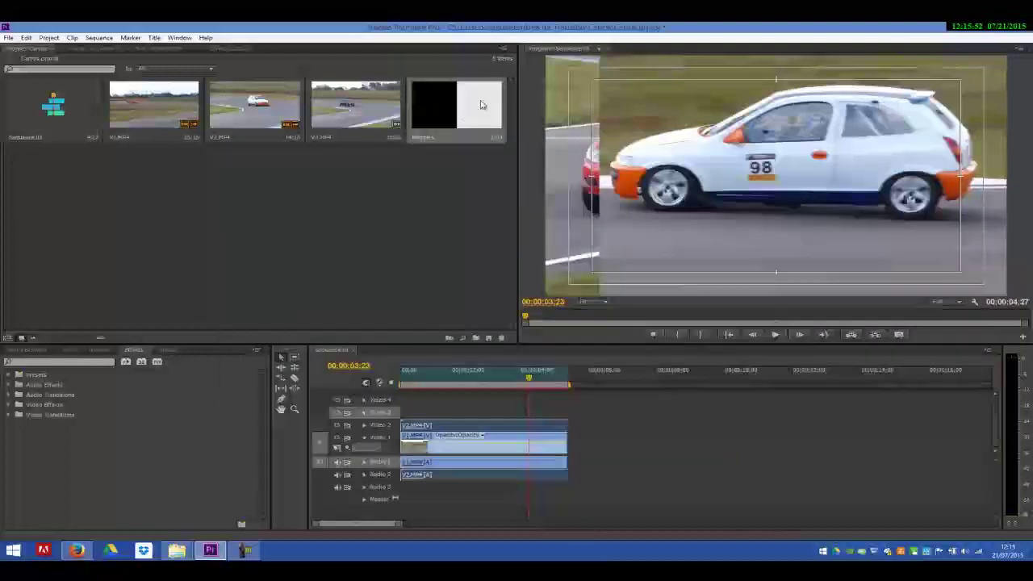
# Step: Place the Máscara title on track Video 3 over the clips, and apply Track Matte Key to V2.MP4 with Video 3 as matte
pyautogui.moveTo(480, 104); pyautogui.dragTo(566, 413)
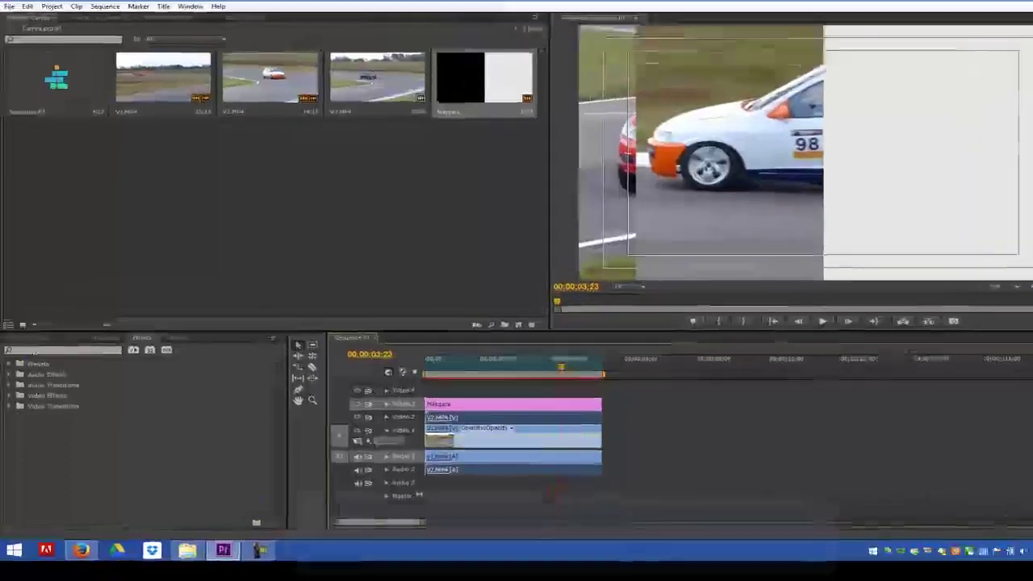
pyautogui.click(38, 361)
pyautogui.write('matt')
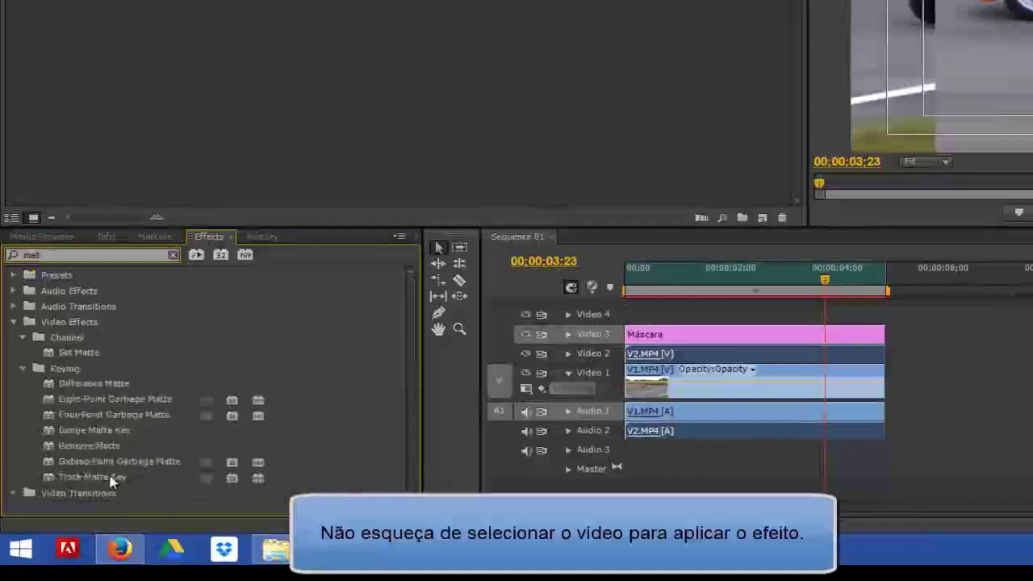
pyautogui.moveTo(112, 482); pyautogui.dragTo(731, 369)
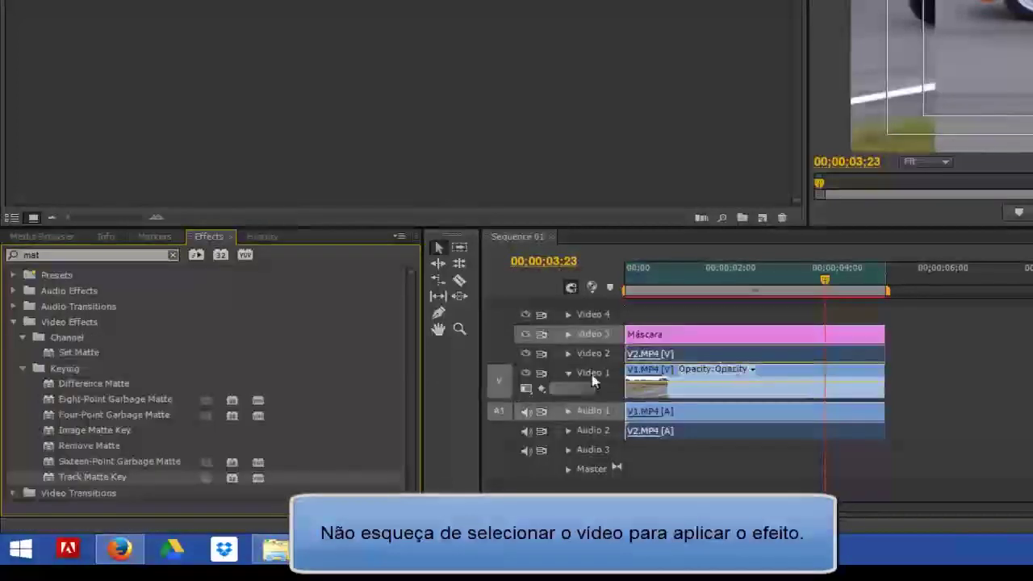
pyautogui.click(568, 377)
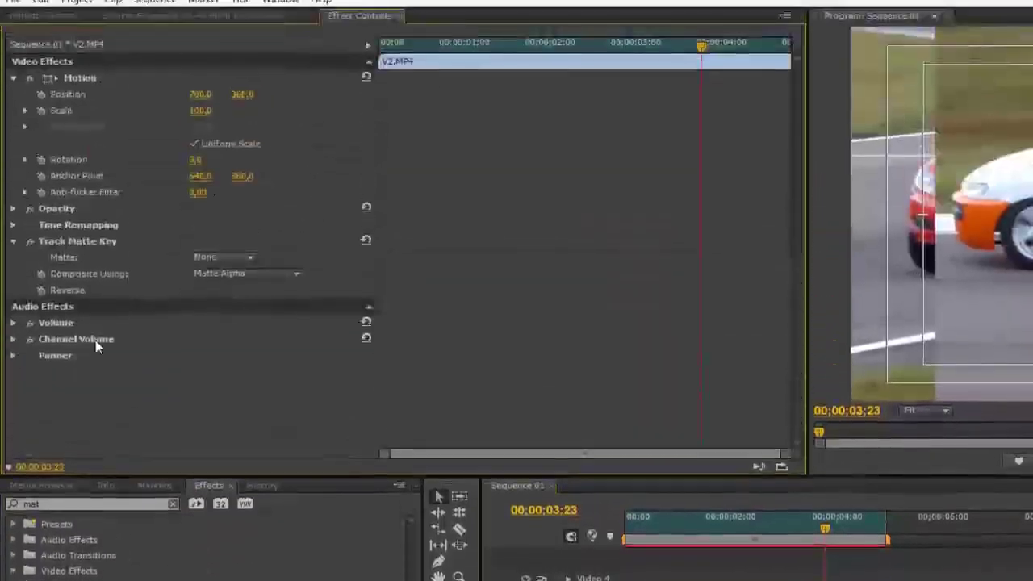
pyautogui.click(231, 257)
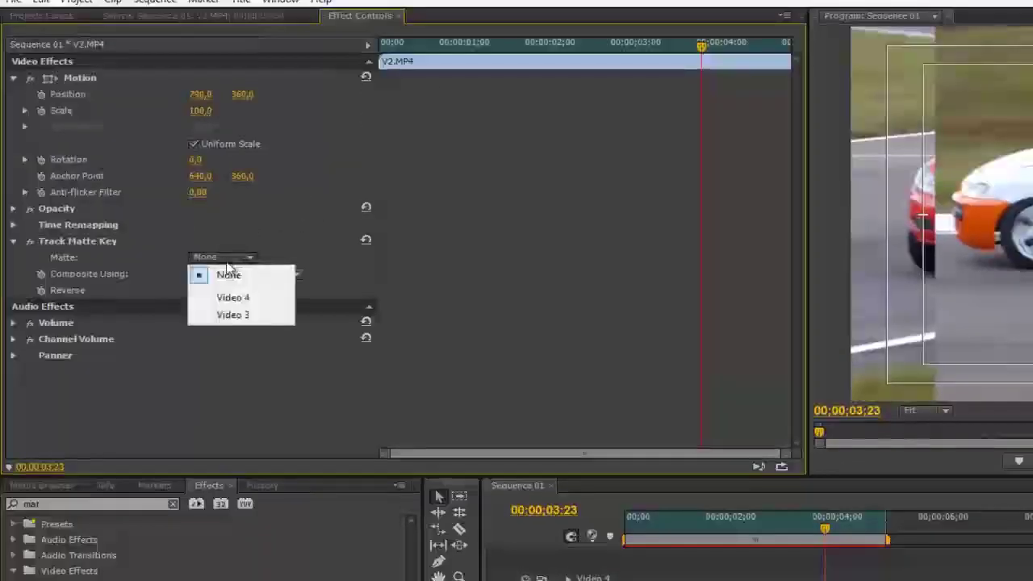
pyautogui.click(233, 314)
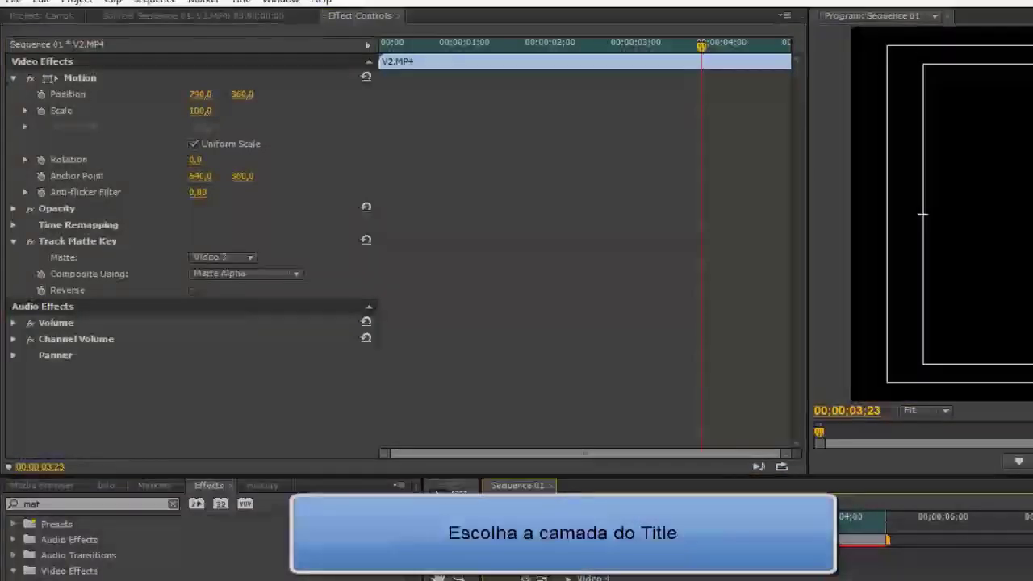
# Step: Play the masked sequence from its start, and shift V2.MP4 to a horizontal position of about 775 to test how the mask moves
pyautogui.press('Home')
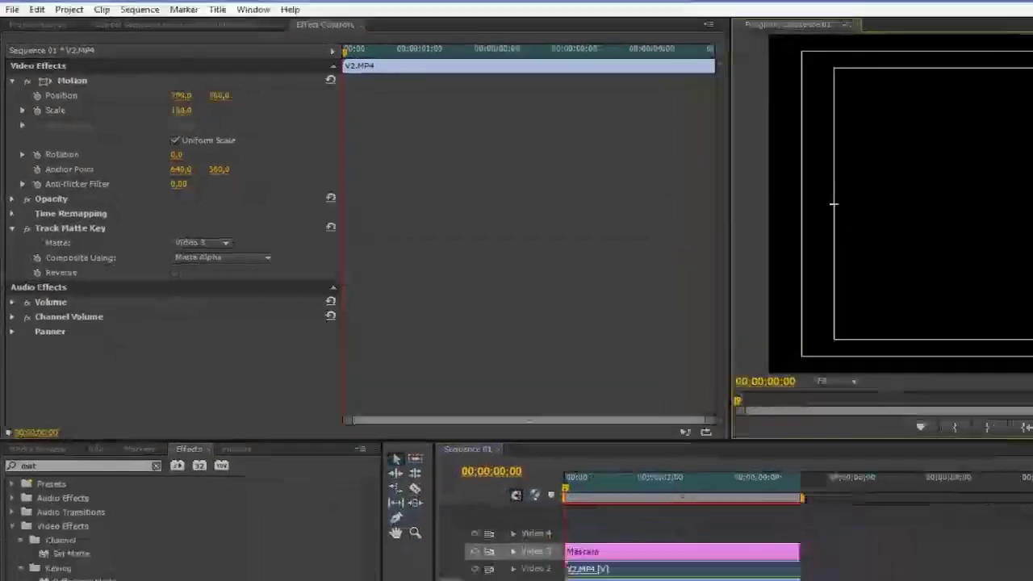
pyautogui.click(777, 335)
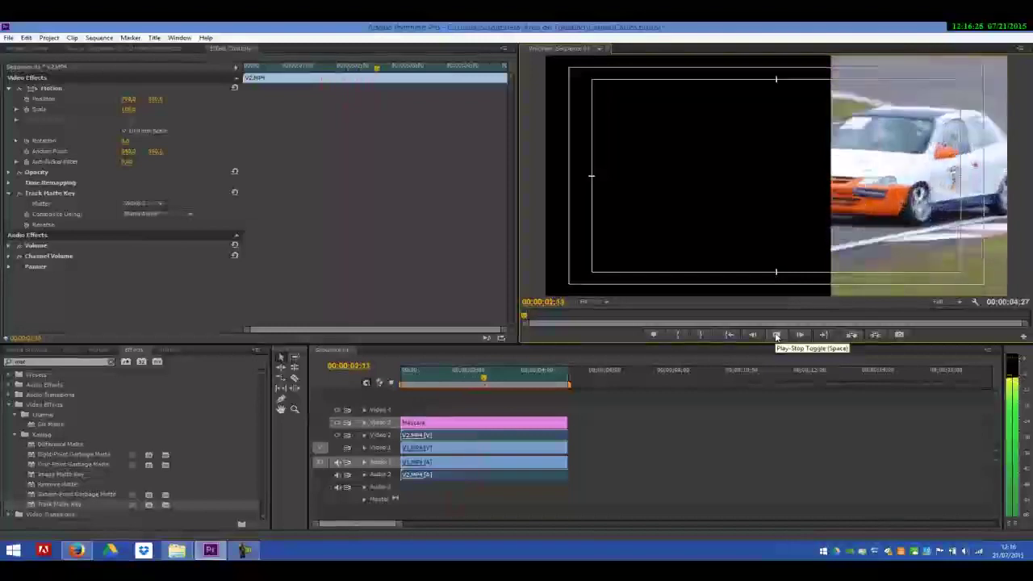
pyautogui.press('space')
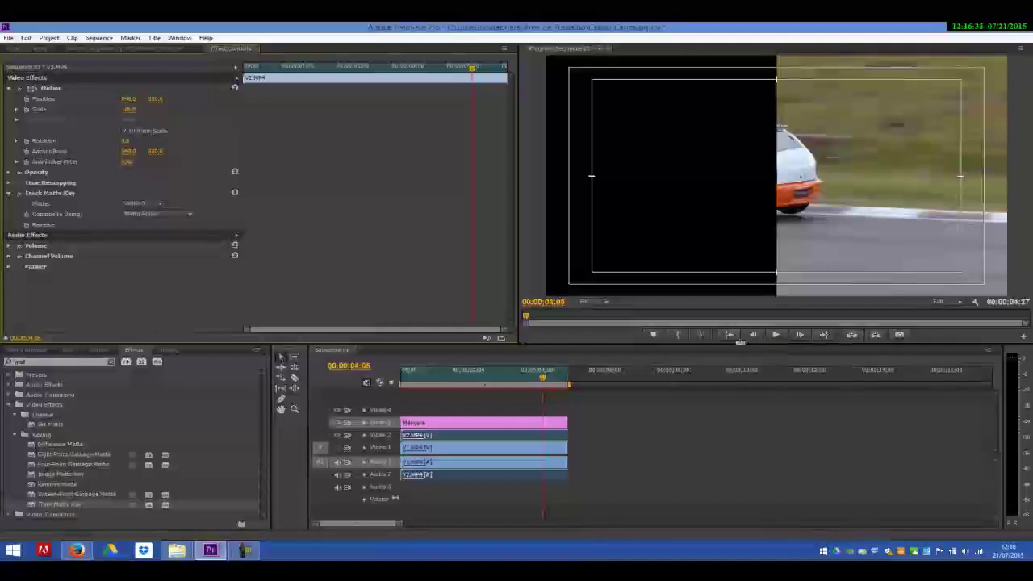
pyautogui.click(776, 335)
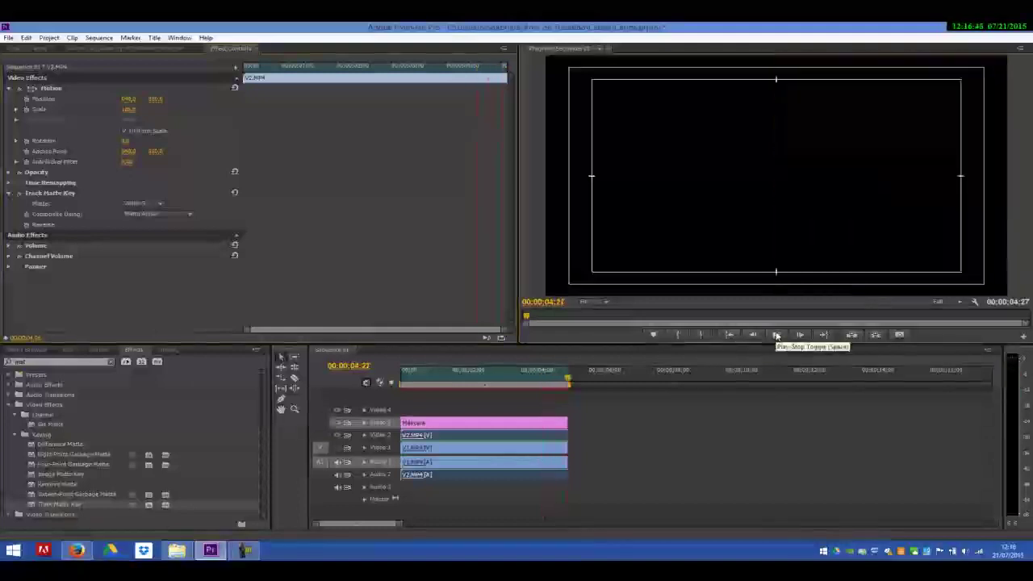
pyautogui.click(775, 335)
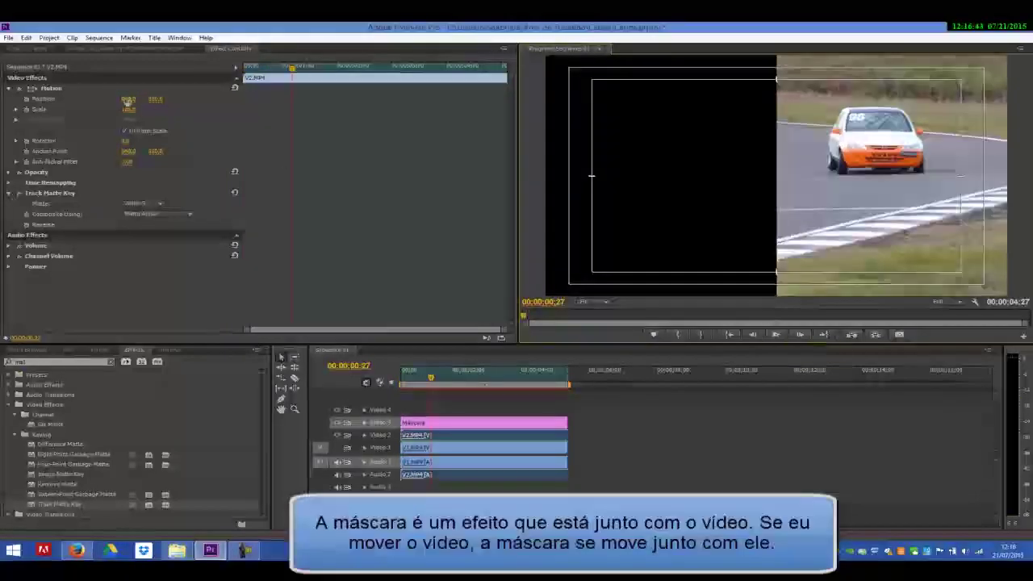
pyautogui.moveTo(129, 100); pyautogui.dragTo(206, 115)
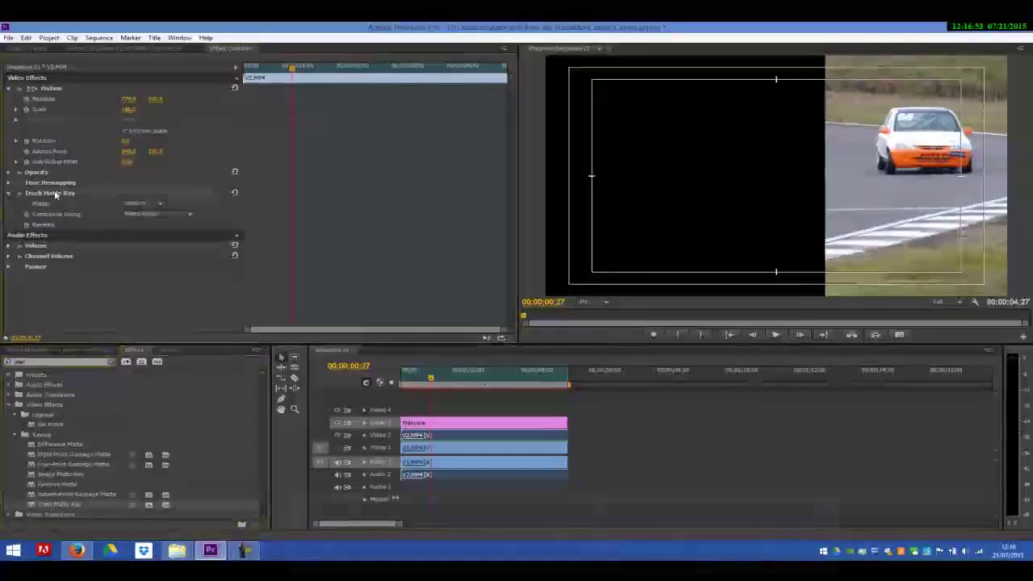
# Step: Remove the Track Matte Key effect from V2.MP4 and delete the Máscara title from track Video 3
pyautogui.hotkey('ctrl', 'z')
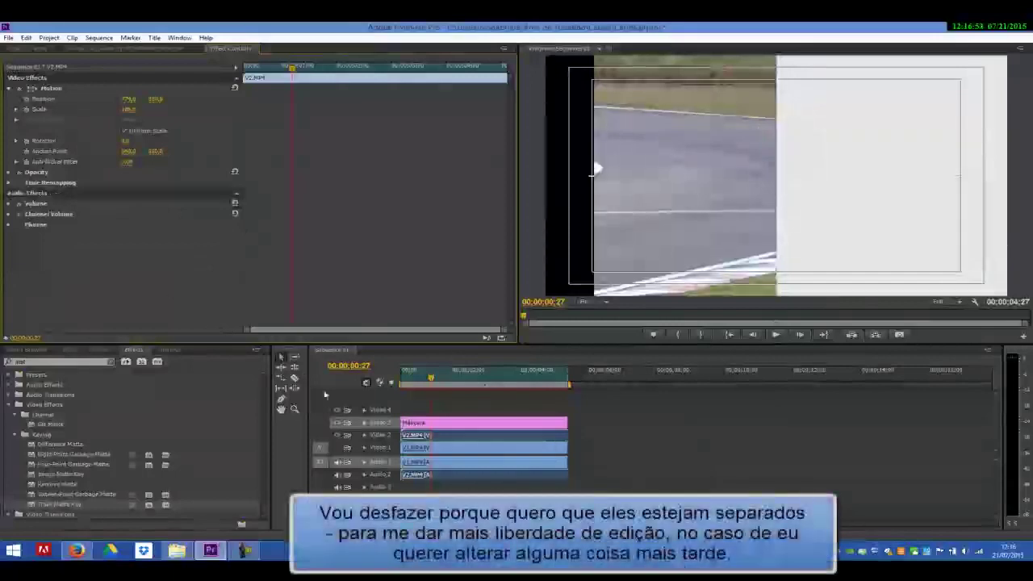
pyautogui.click(436, 424)
pyautogui.press('Delete')
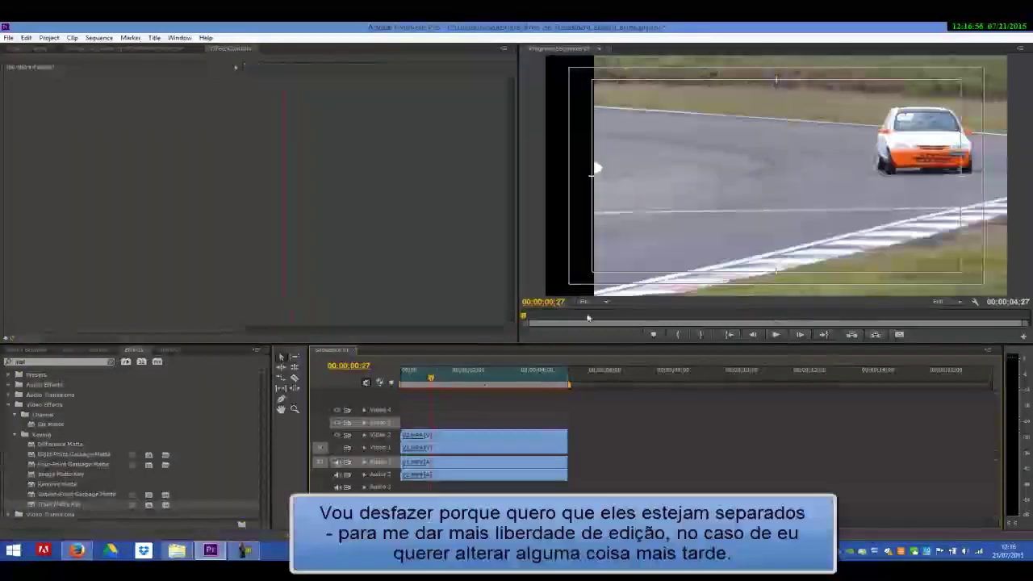
# Step: Nest the V2.MP4 clip on track Video 2, and place the Máscara title above it on track Video 3
pyautogui.click(509, 435)
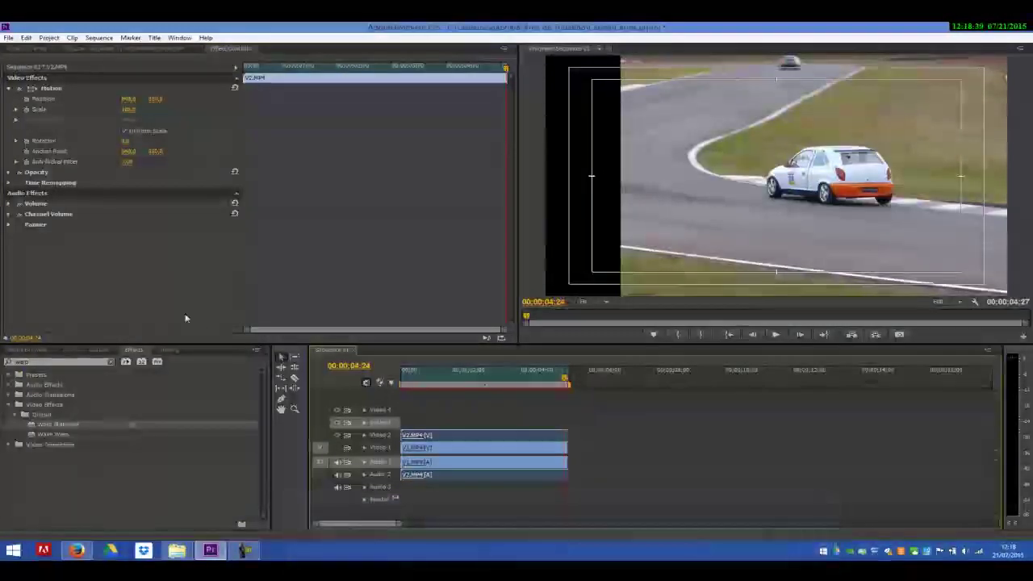
pyautogui.rightClick(504, 438)
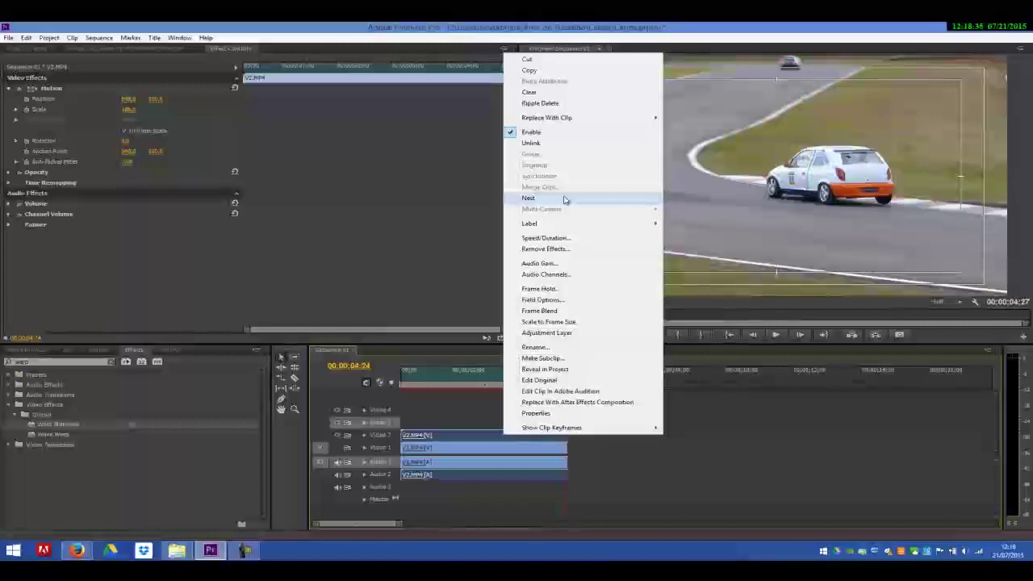
pyautogui.click(528, 198)
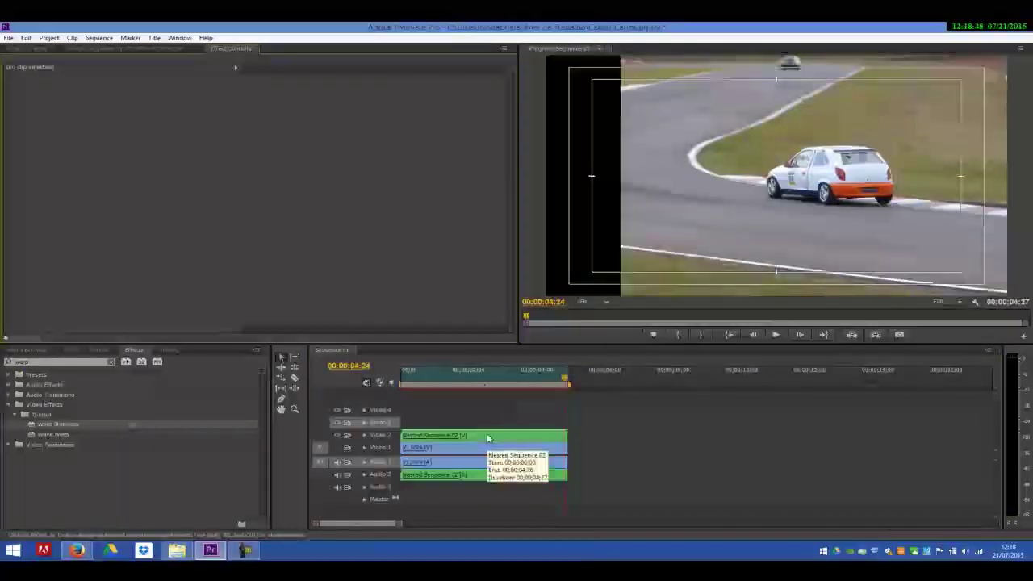
pyautogui.click(23, 49)
pyautogui.moveTo(442, 109); pyautogui.dragTo(567, 422)
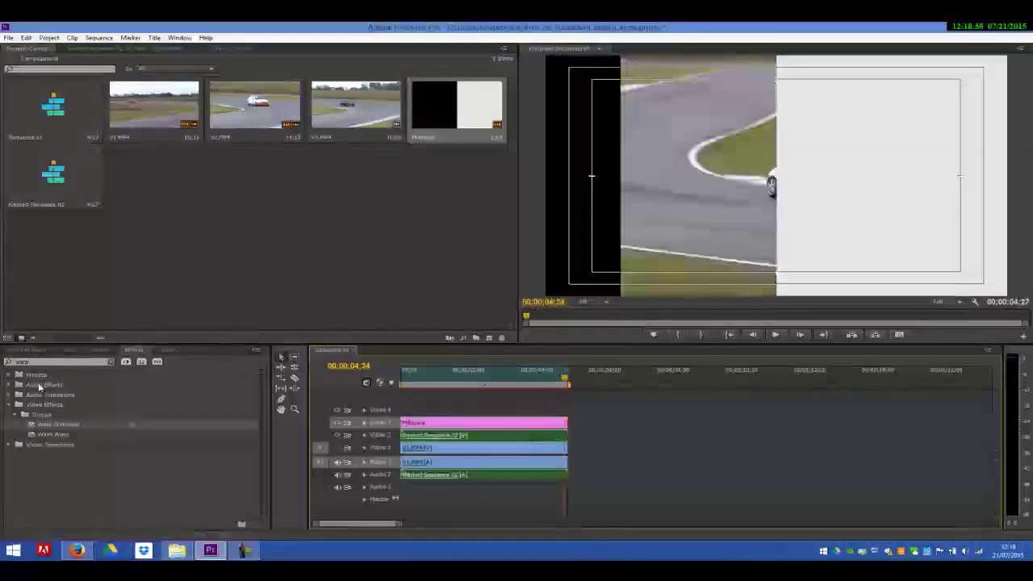
# Step: Apply the Track Matte Key effect to the nested sequence on Video 2 and set its matte to Video 3
pyautogui.write('matte')
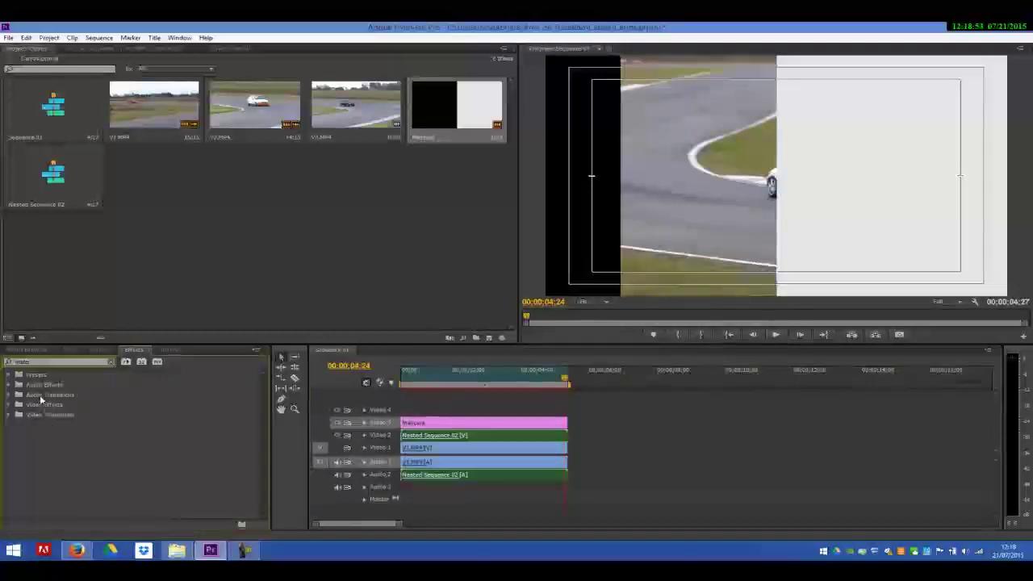
pyautogui.doubleClick(40, 401)
pyautogui.moveTo(63, 505); pyautogui.dragTo(441, 439)
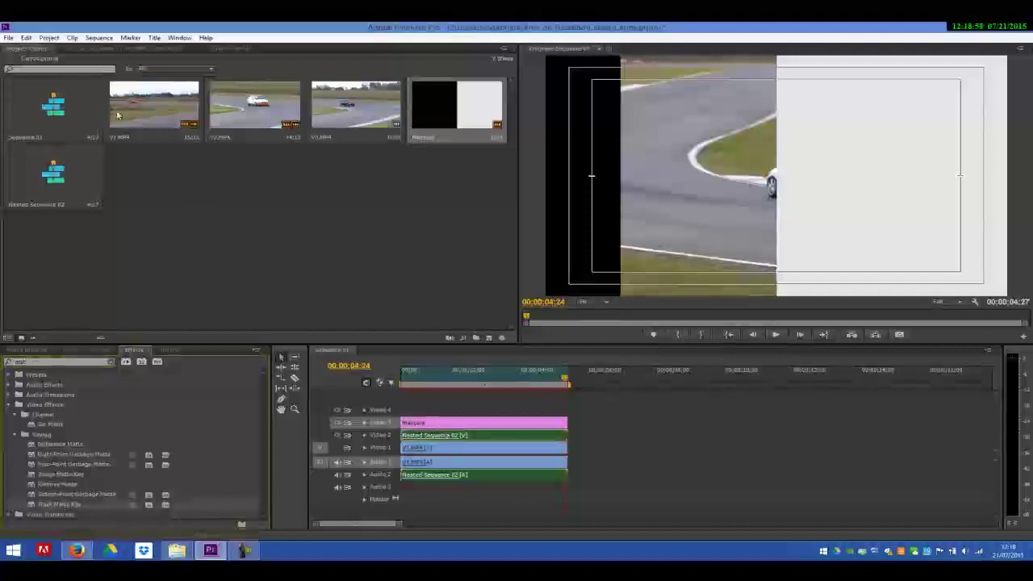
pyautogui.click(234, 50)
pyautogui.click(158, 132)
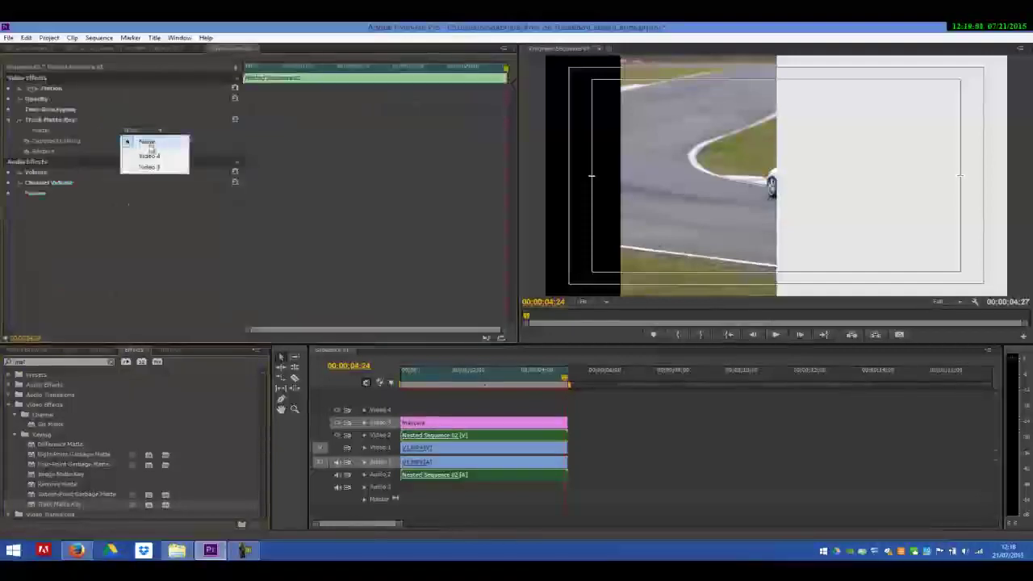
pyautogui.click(145, 166)
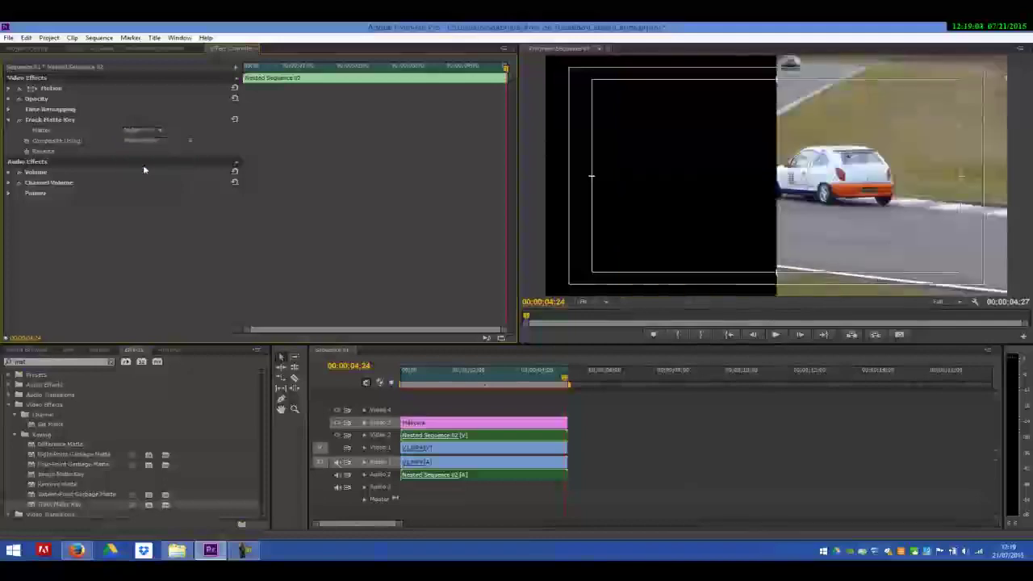
# Step: Play the sequence from its in point to check the masked nested clip
pyautogui.click(775, 335)
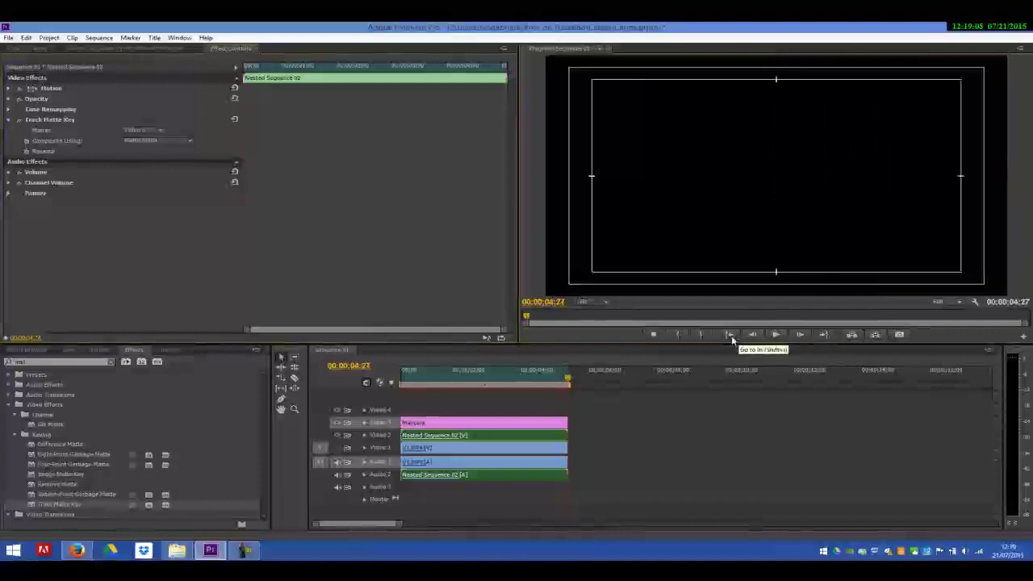
pyautogui.click(774, 335)
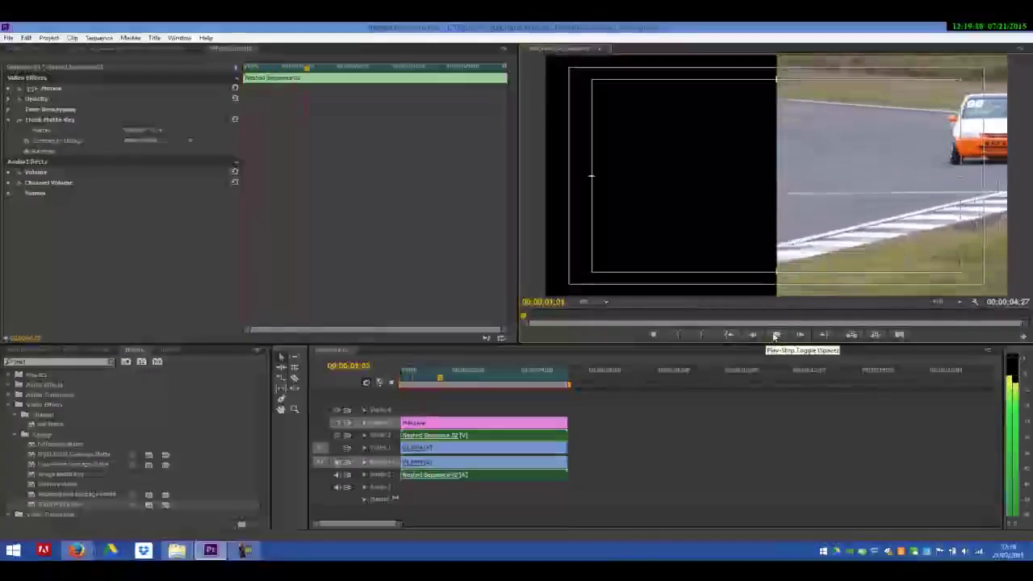
pyautogui.click(775, 335)
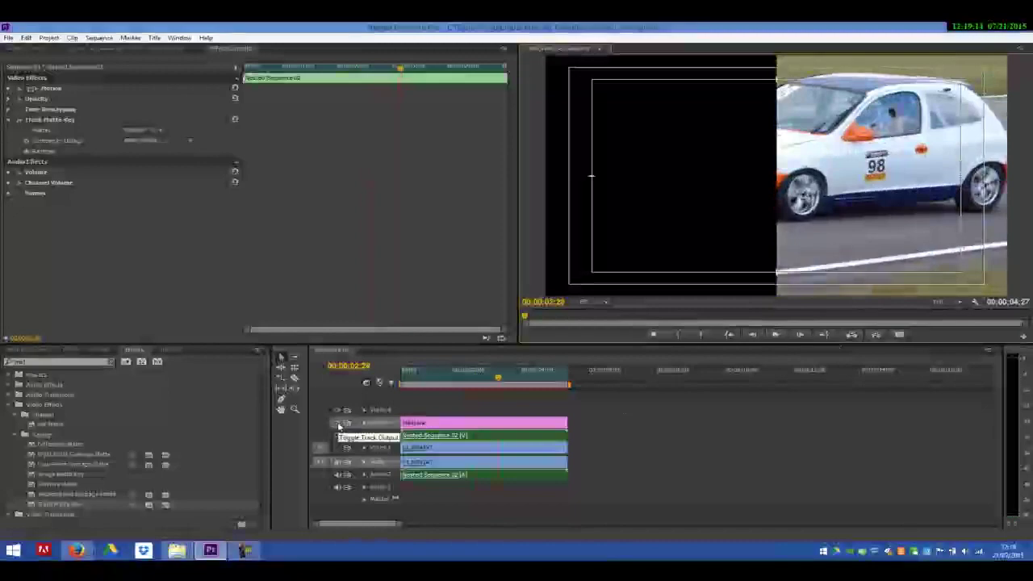
# Step: Hide tracks Video 3 and Video 2, make Video 1 visible, and apply the Warp Stabilizer effect to V1.MP4
pyautogui.click(338, 424)
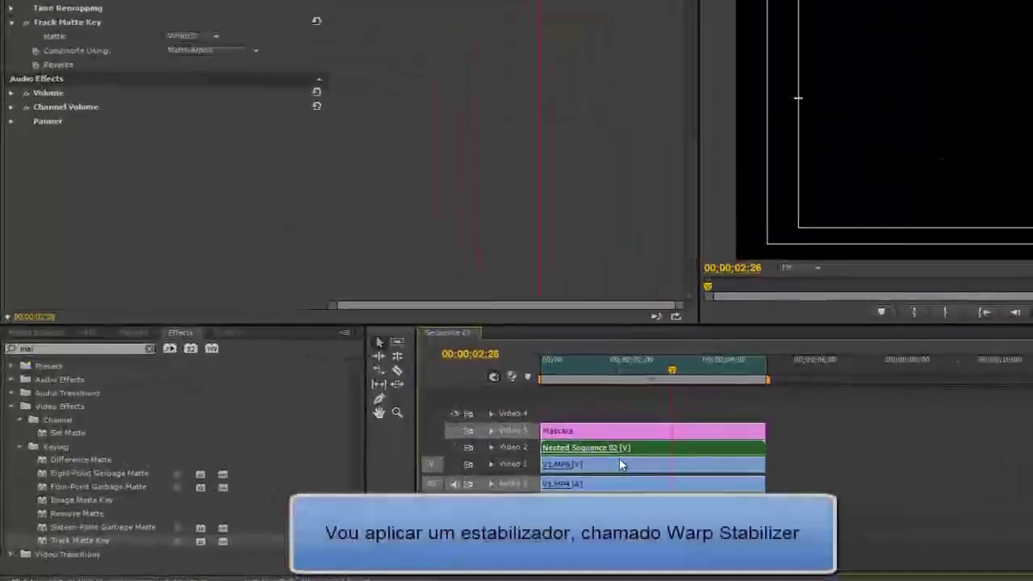
pyautogui.click(455, 464)
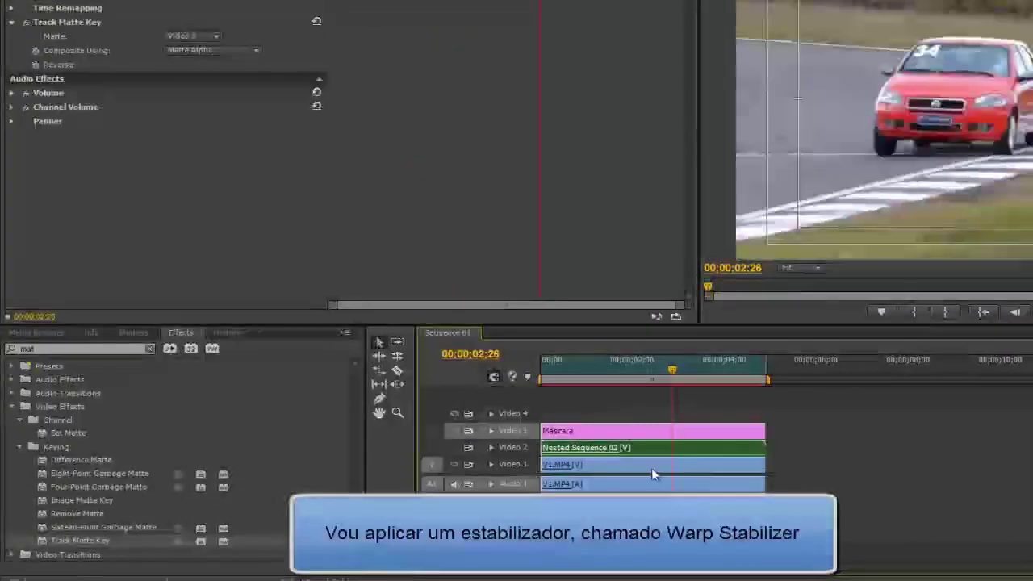
pyautogui.doubleClick(42, 352)
pyautogui.write('warp')
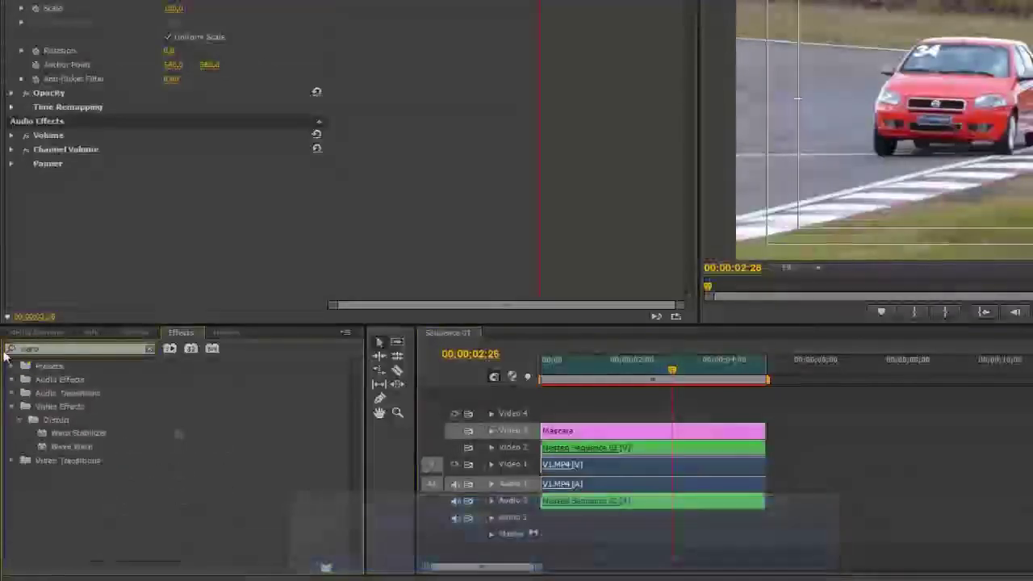
pyautogui.moveTo(72, 433); pyautogui.dragTo(578, 468)
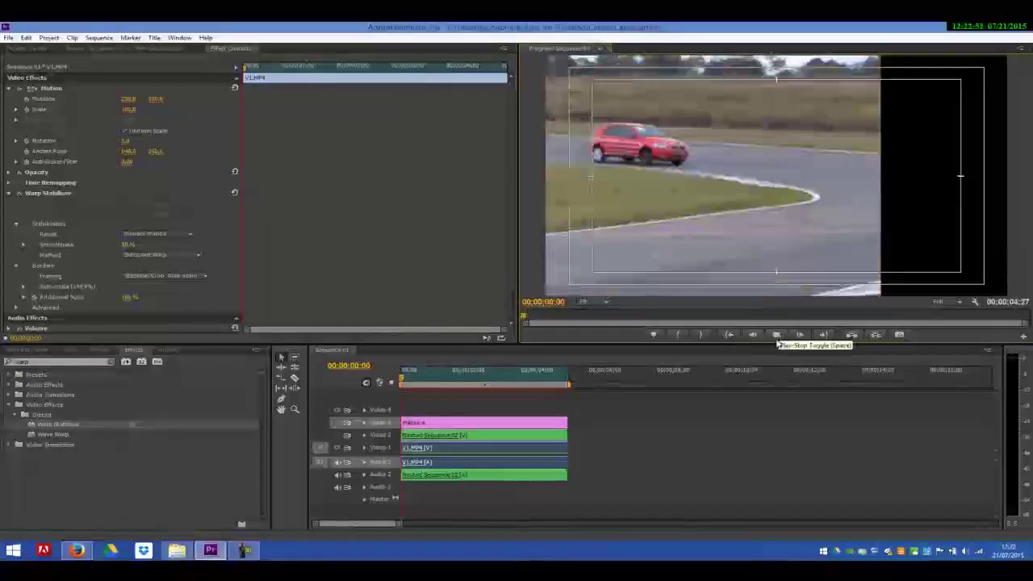
# Step: Play the stabilized V1.MP4 clip briefly, and nest it on track Video 1
pyautogui.click(776, 337)
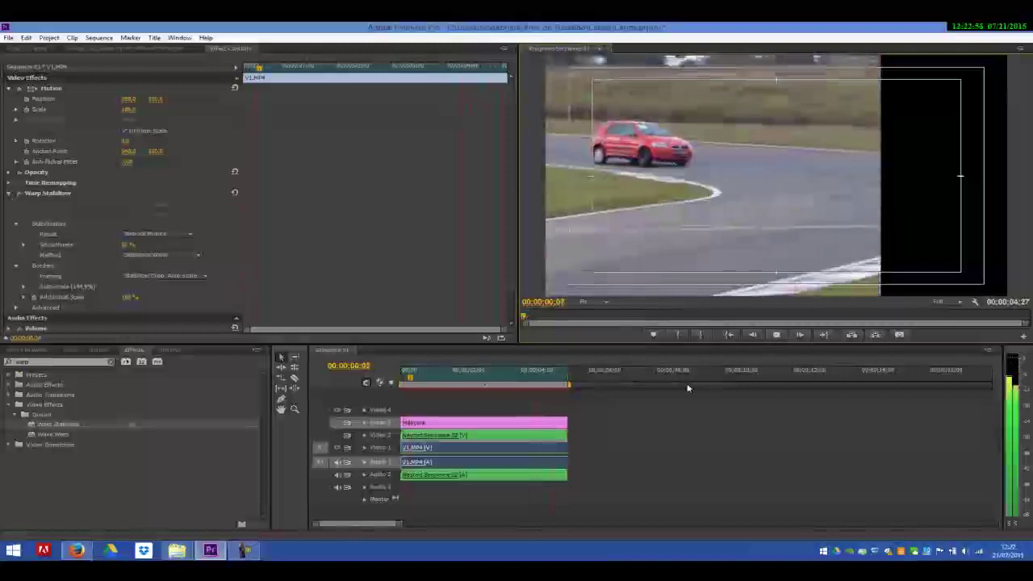
pyautogui.press('space')
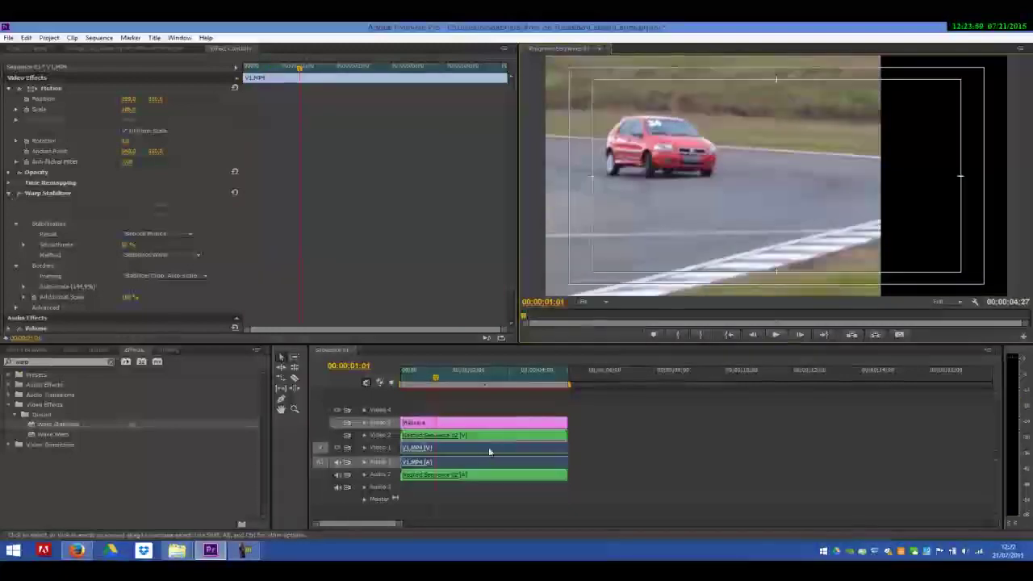
pyautogui.rightClick(489, 451)
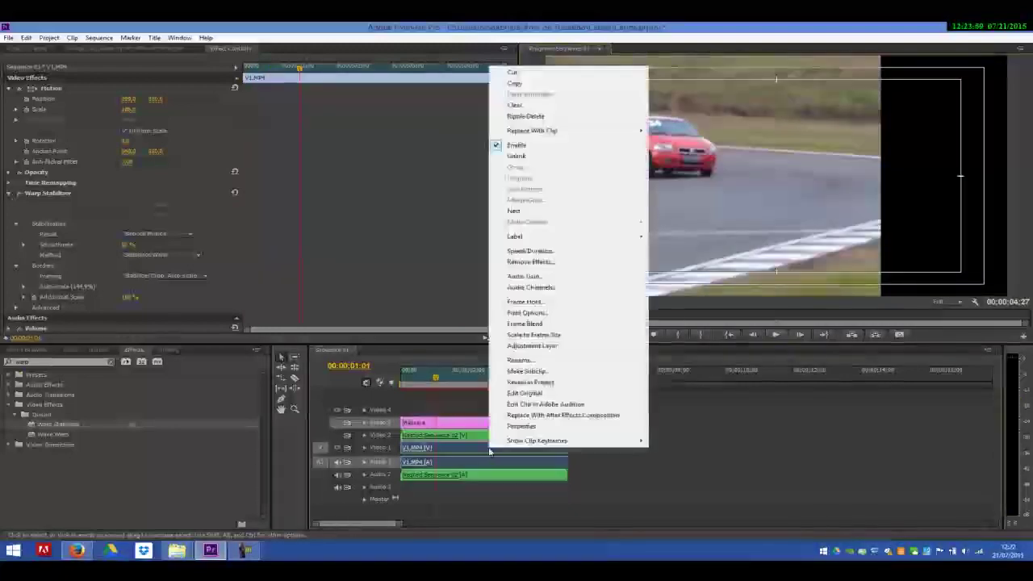
pyautogui.click(531, 211)
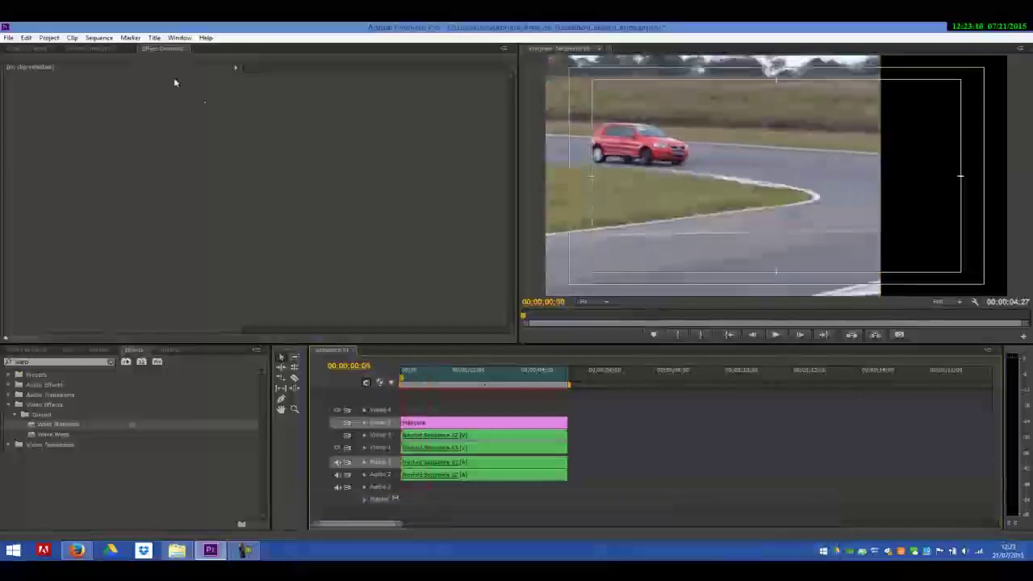
# Step: Place a second Máscara title on track Video 2, just past the end of the nested clip
pyautogui.click(10, 49)
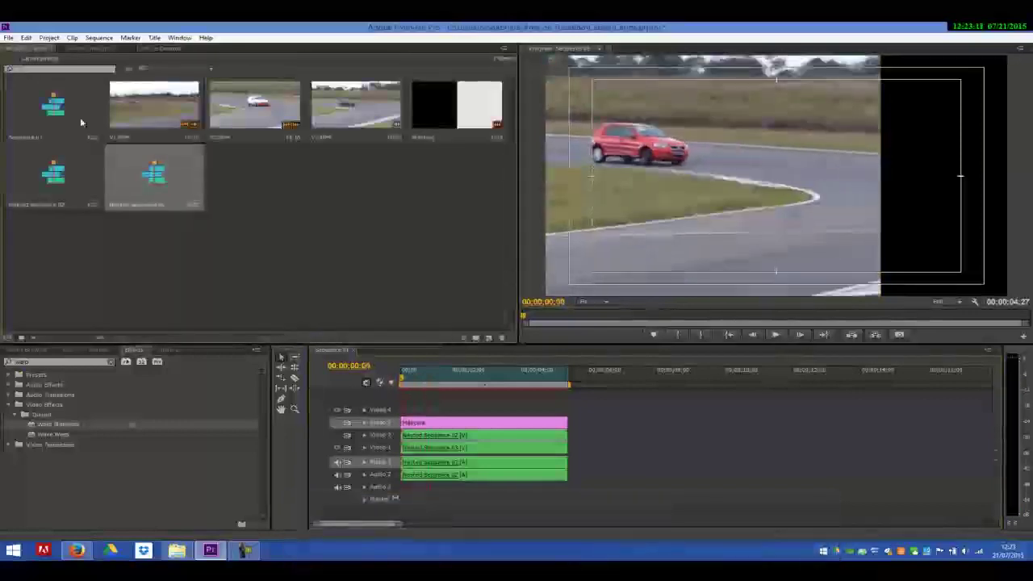
pyautogui.click(454, 110)
pyautogui.moveTo(454, 110); pyautogui.dragTo(589, 436)
# Step: Add a video track directly above Video 1 and fit the second Máscara title on it over the full length of the nested clip
pyautogui.rightClick(373, 436)
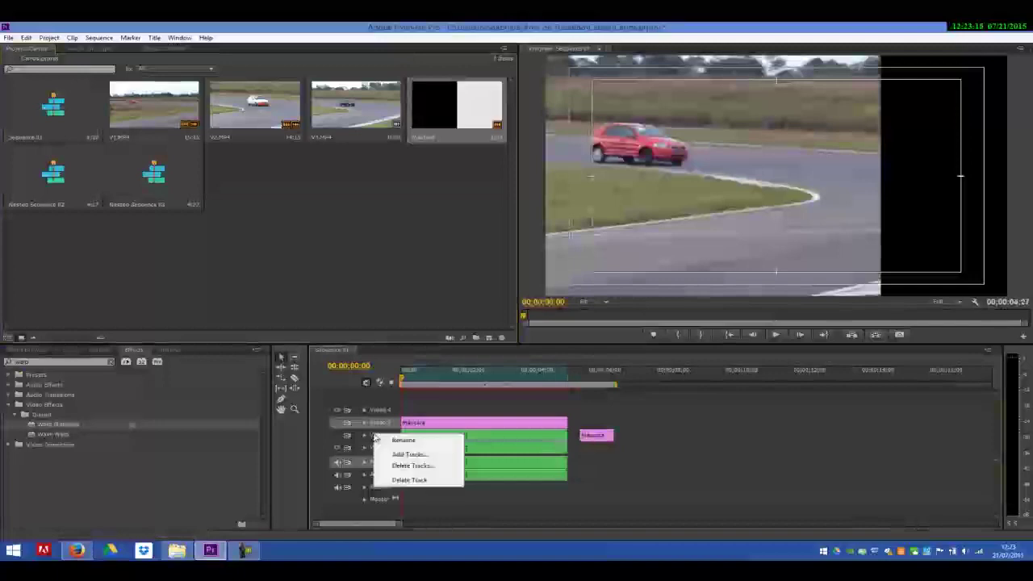
pyautogui.click(408, 454)
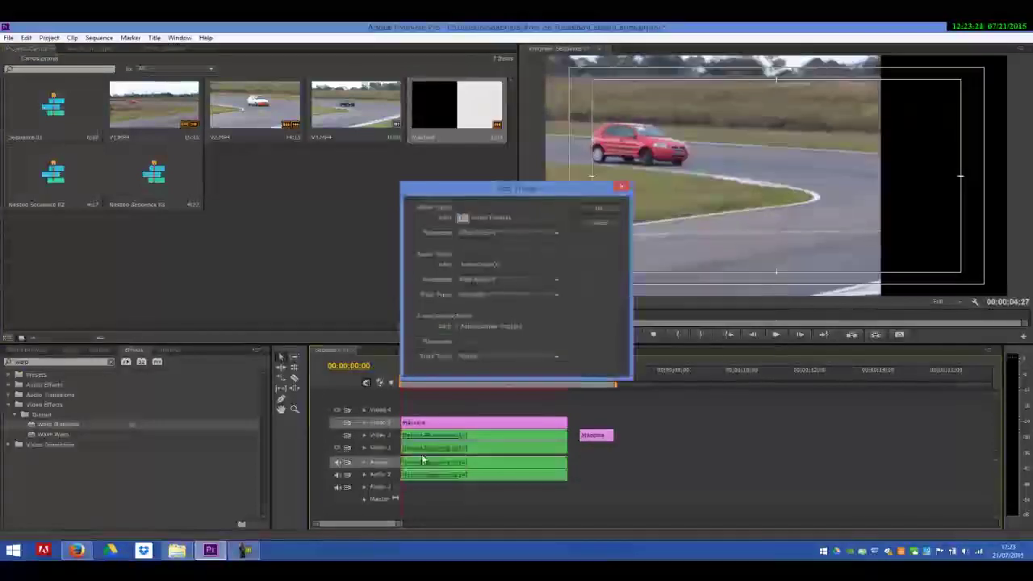
pyautogui.click(532, 234)
pyautogui.click(549, 241)
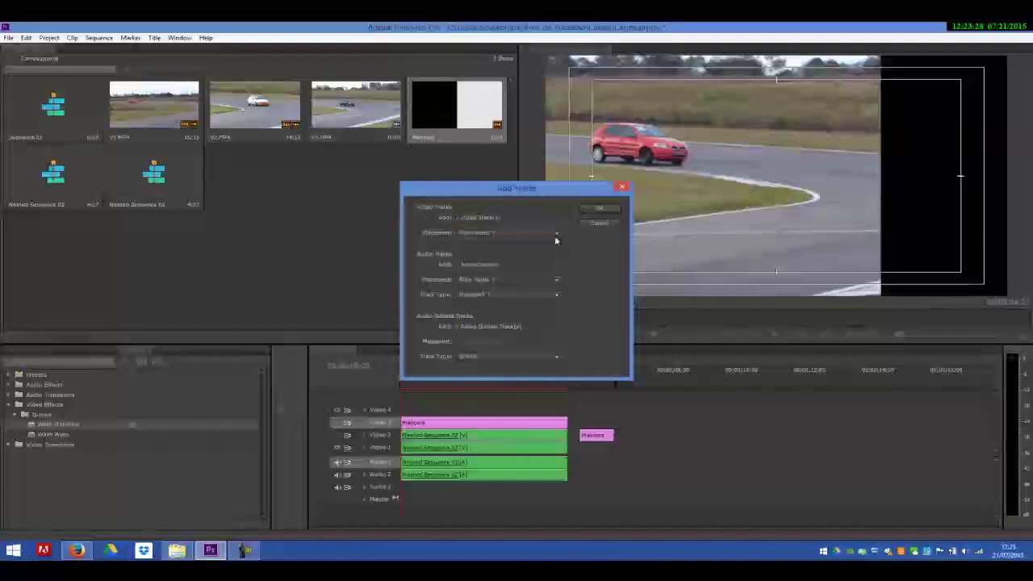
pyautogui.click(597, 211)
pyautogui.moveTo(600, 426); pyautogui.dragTo(572, 441)
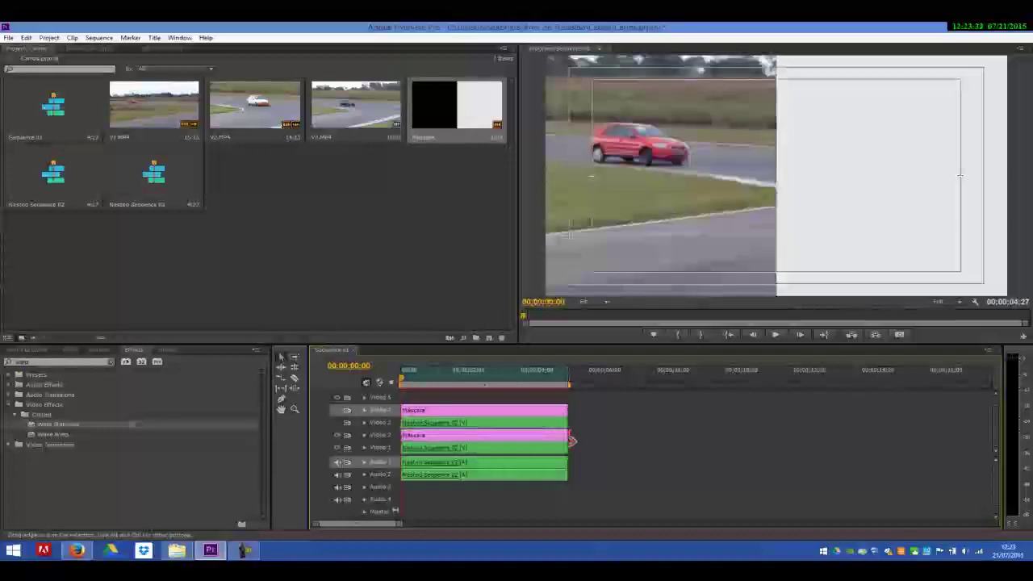
# Step: Set the horizontal position of the Máscara title on Video 2 to 0 so its white area covers the frame's left half
pyautogui.click(499, 436)
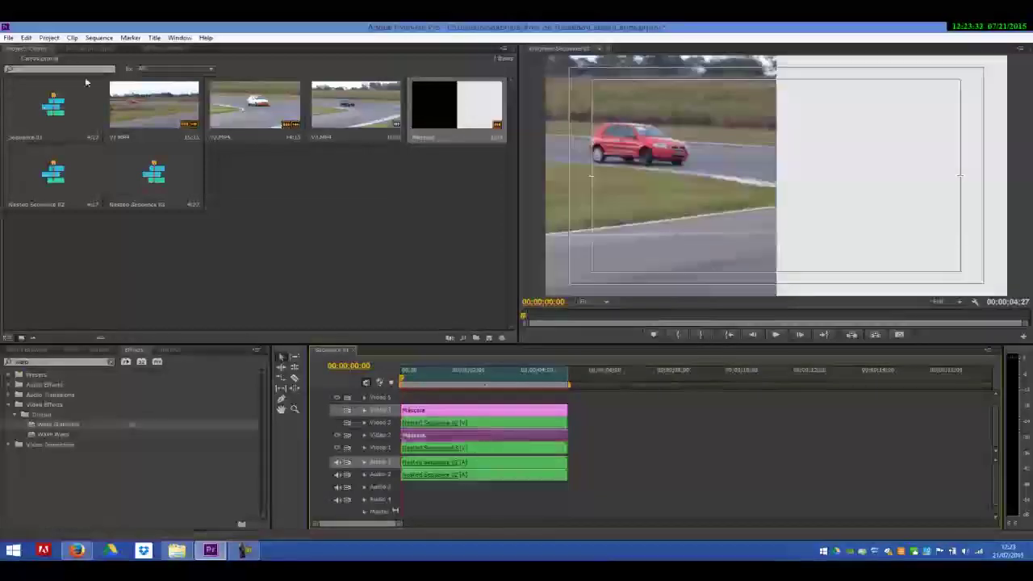
pyautogui.click(158, 48)
pyautogui.click(9, 89)
pyautogui.moveTo(128, 102); pyautogui.dragTo(36, 101)
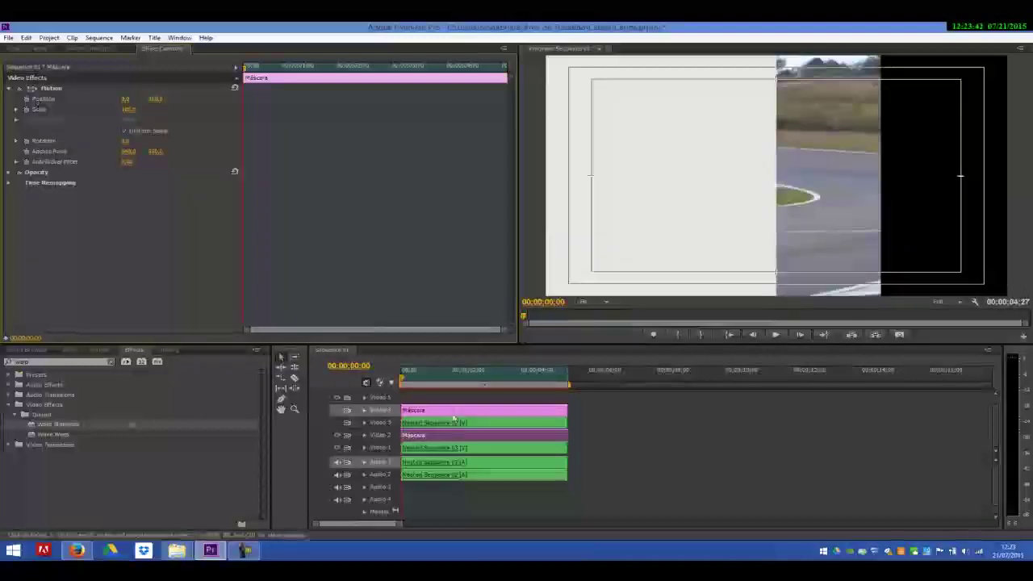
# Step: Apply Track Matte Key to the nested sequence on Video 1 with Video 2 as matte, and show the hidden tracks above
pyautogui.click(460, 447)
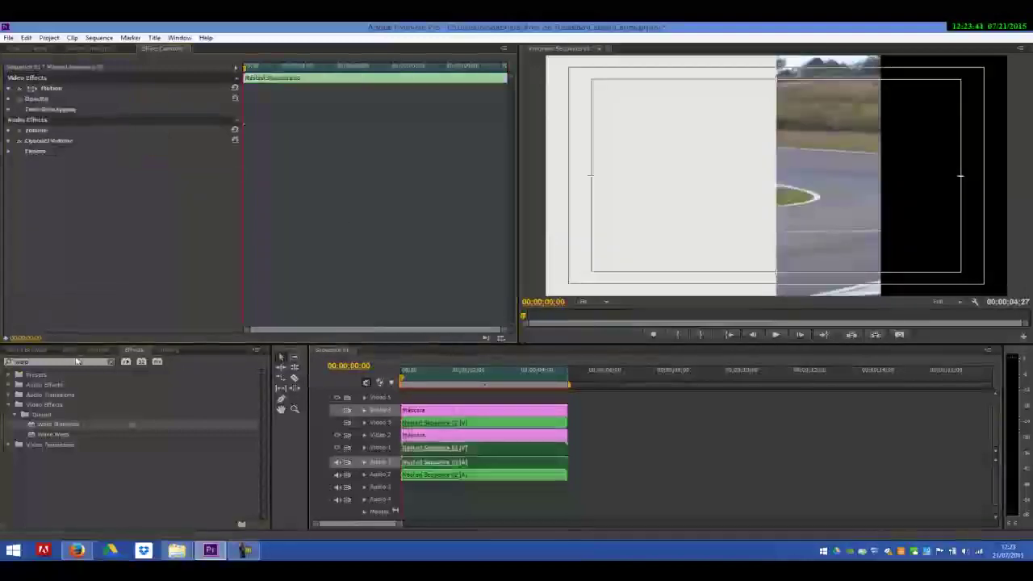
pyautogui.write('mat')
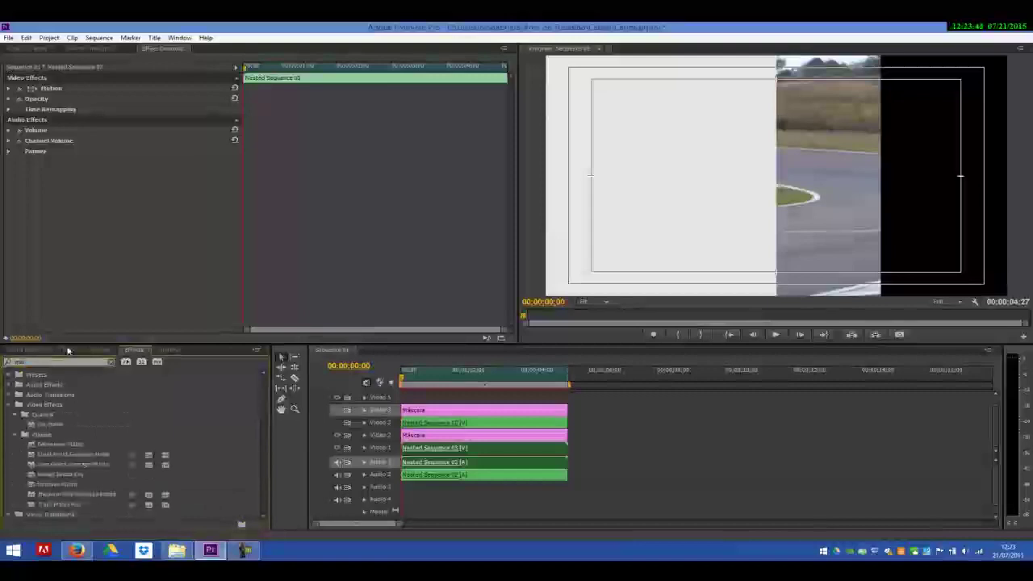
pyautogui.write('t')
pyautogui.moveTo(56, 504); pyautogui.dragTo(443, 451)
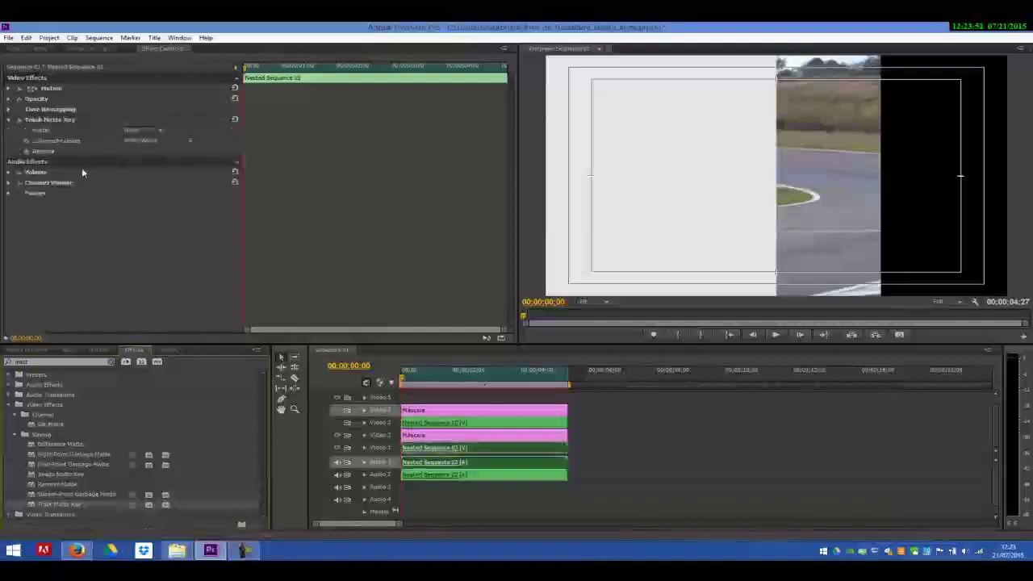
pyautogui.click(143, 130)
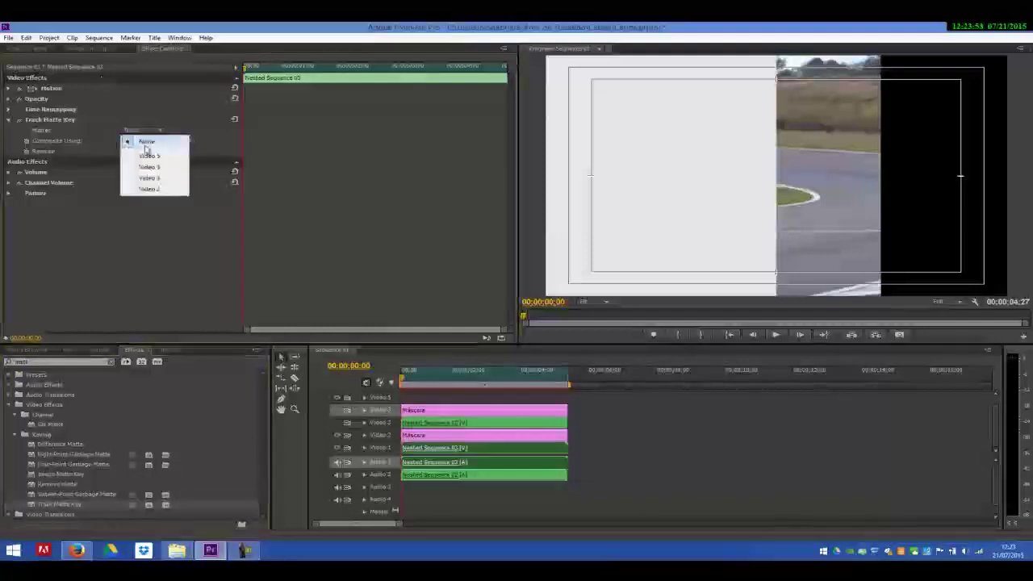
pyautogui.click(143, 189)
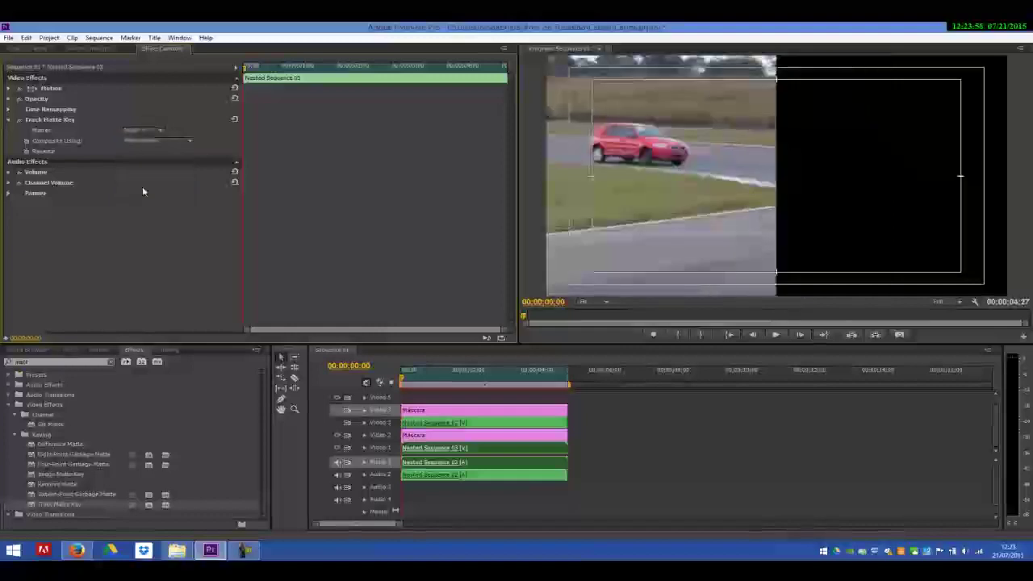
pyautogui.click(337, 422)
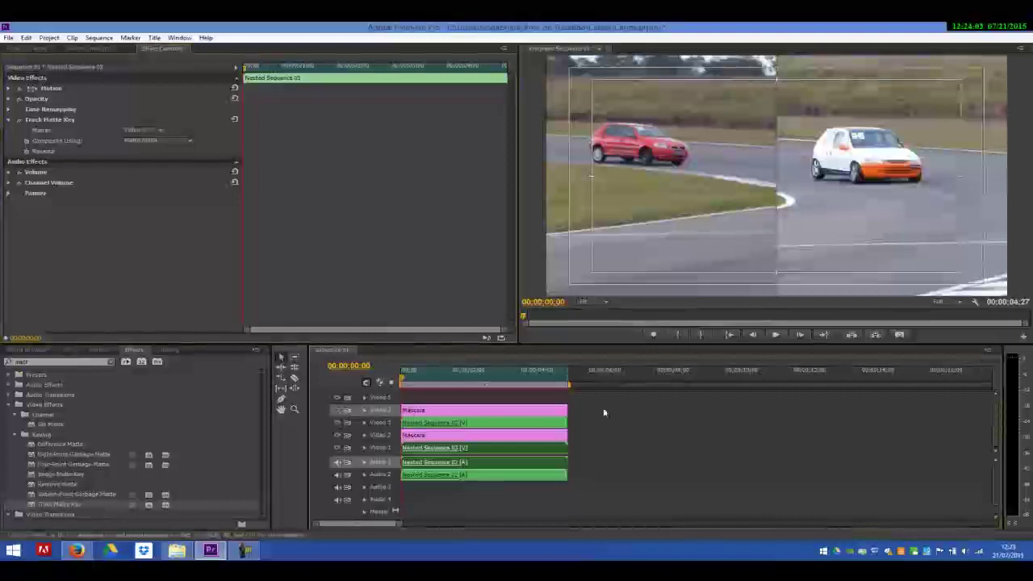
pyautogui.click(543, 477)
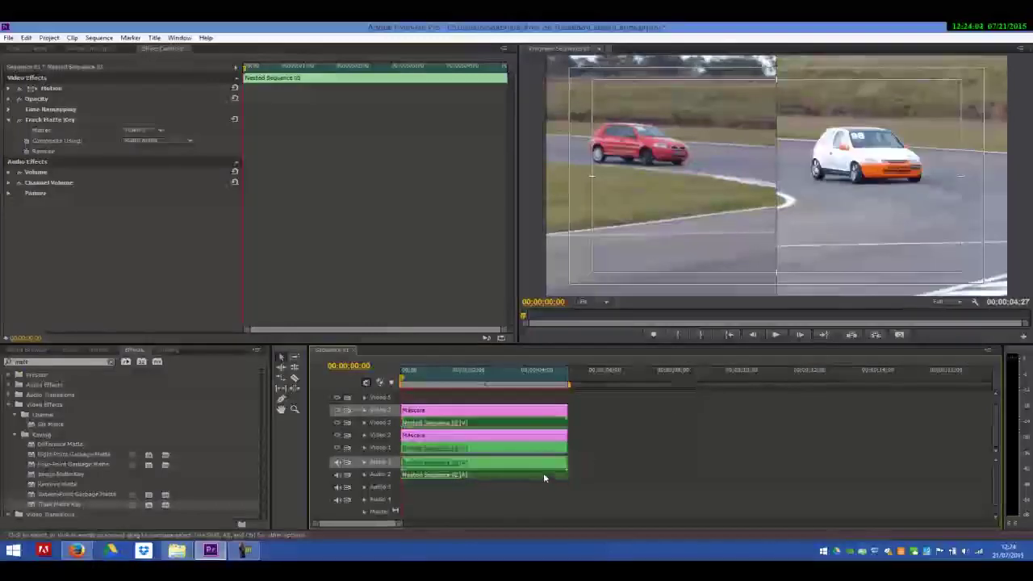
pyautogui.press('Delete')
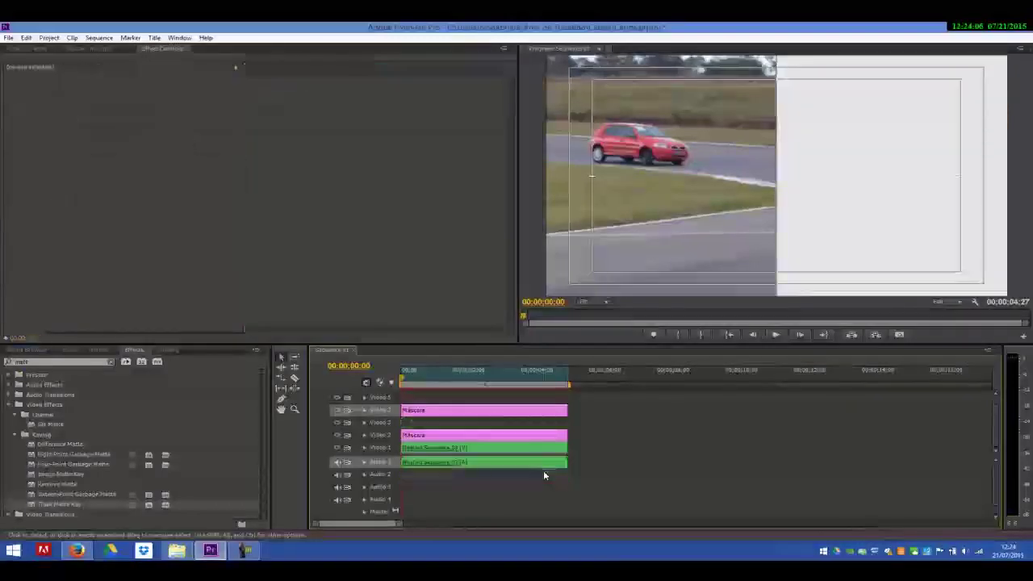
pyautogui.hotkey('ctrl', 'z')
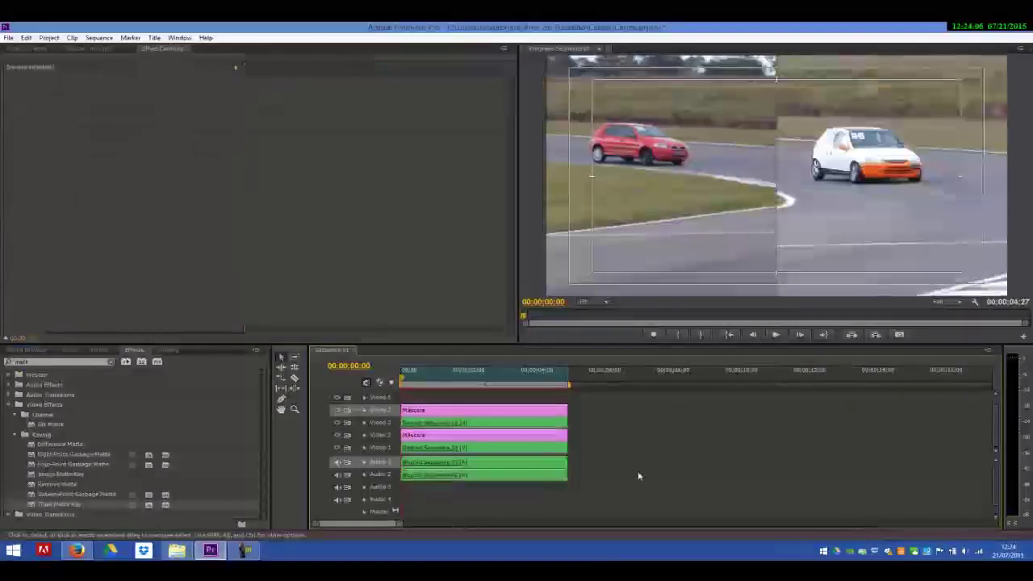
# Step: Delete only the audio portions of both nested sequences from tracks Audio 2 and Audio 1, keeping their video
pyautogui.click(545, 476)
pyautogui.press('Delete')
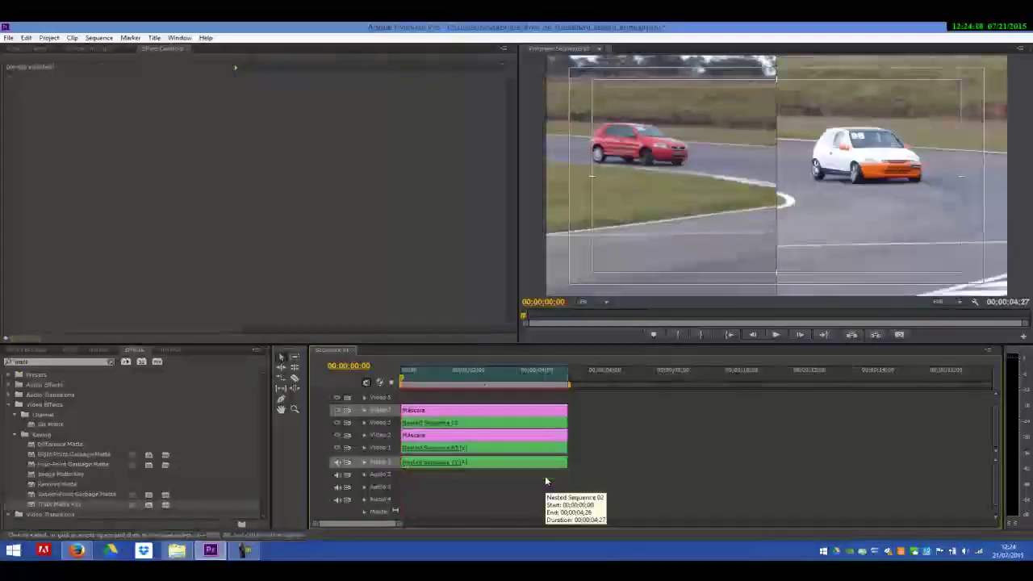
pyautogui.click(543, 463)
pyautogui.press('Delete')
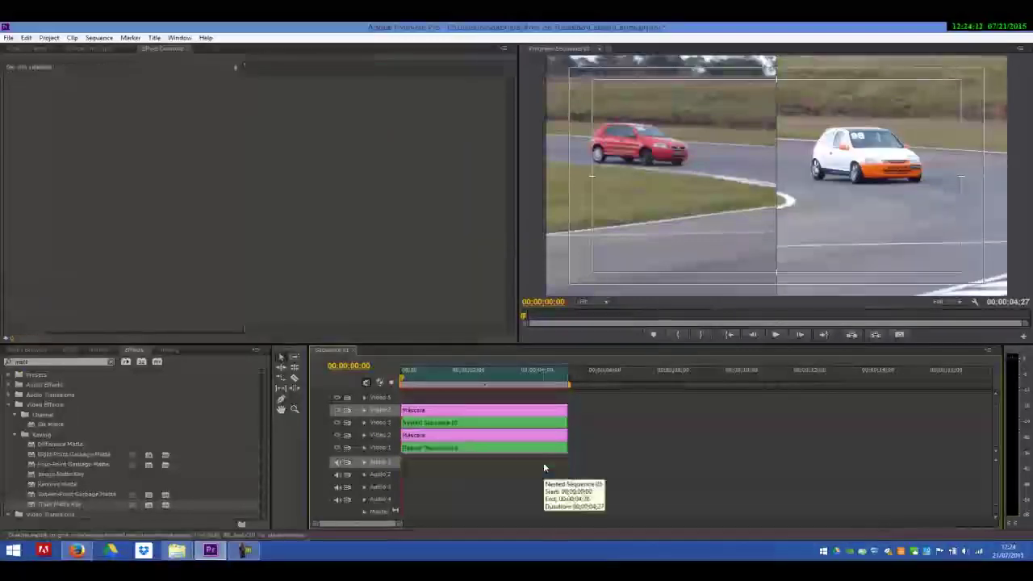
# Step: Play the side-by-side composite, and render the sequence's work area
pyautogui.click(775, 334)
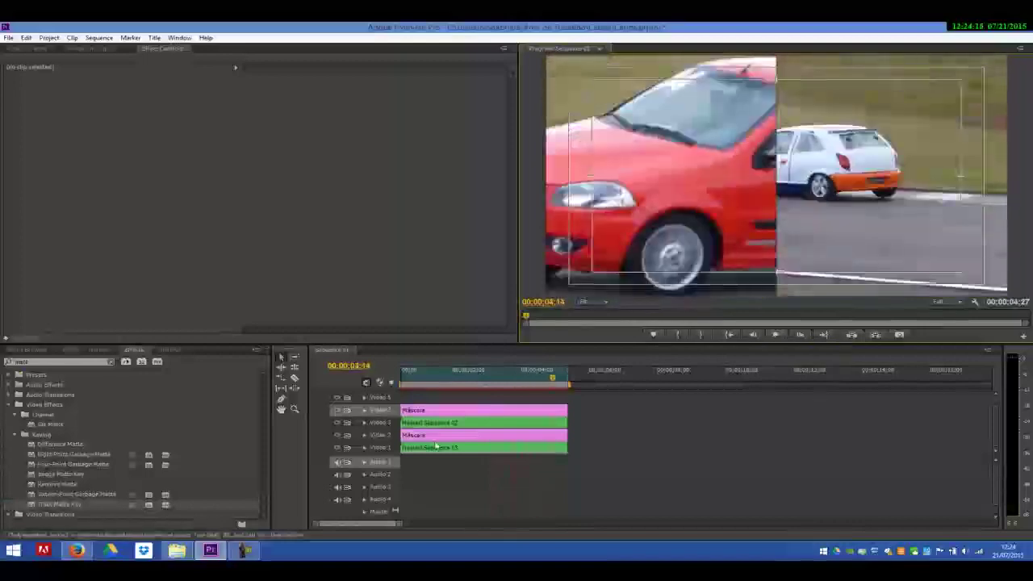
pyautogui.press('Return')
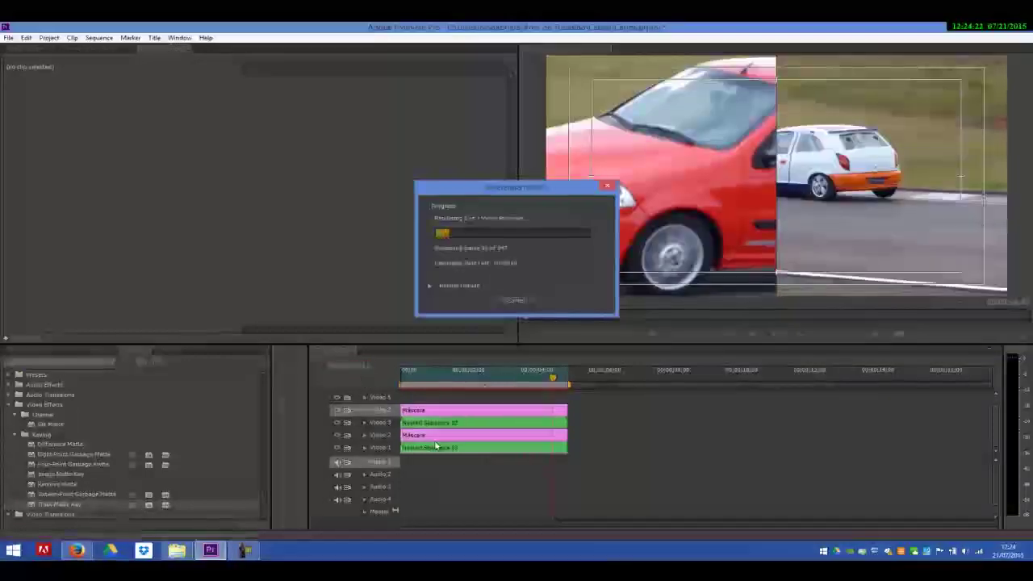